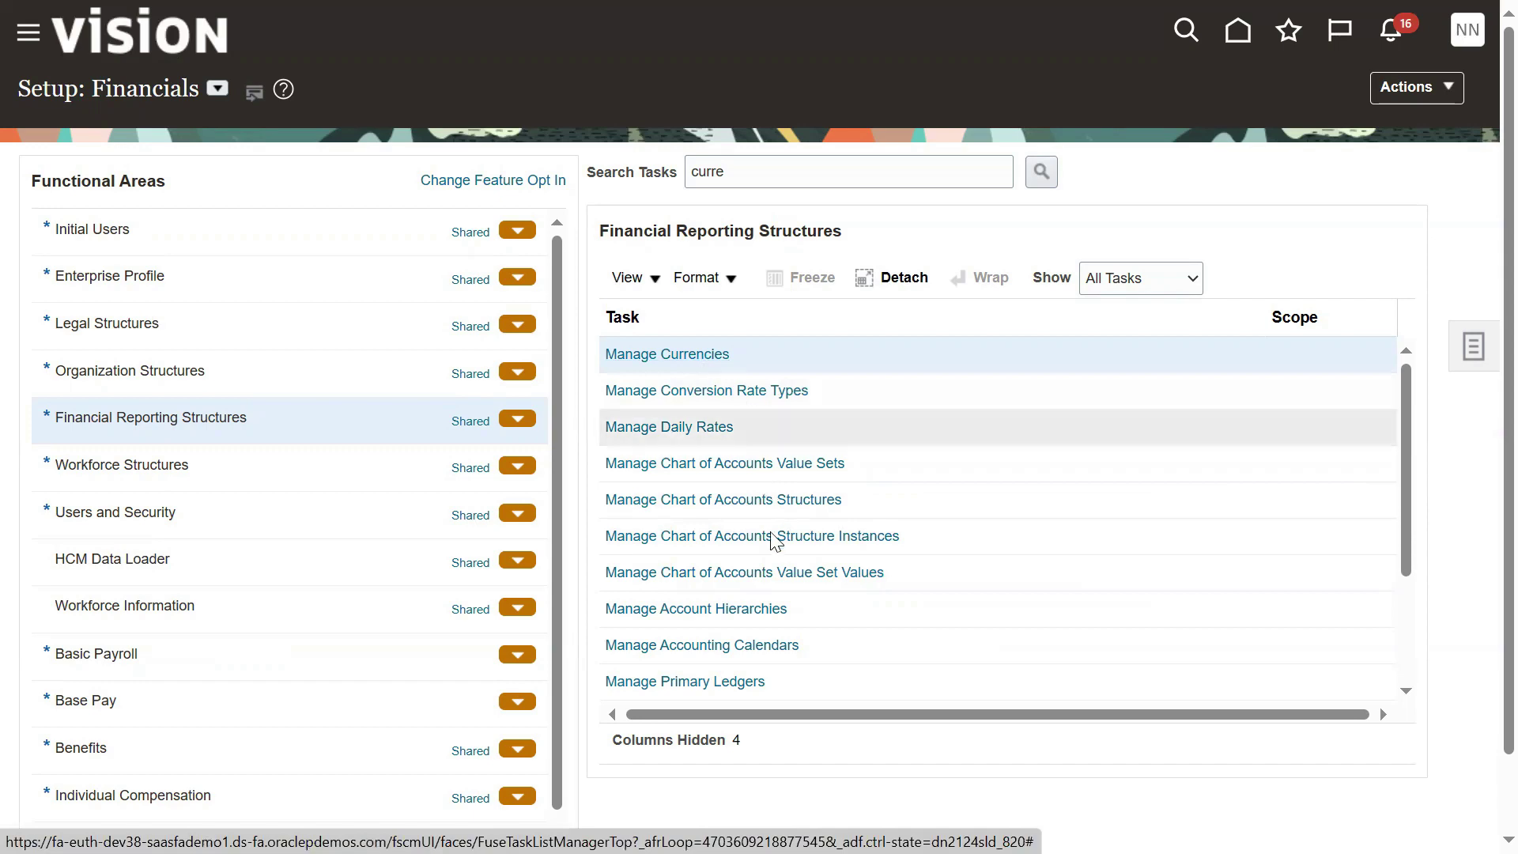
# Create a new accounting calendar named HP_ACC_CAL with description 'HP Accounting Calendar'.
pyautogui.click(759, 649)
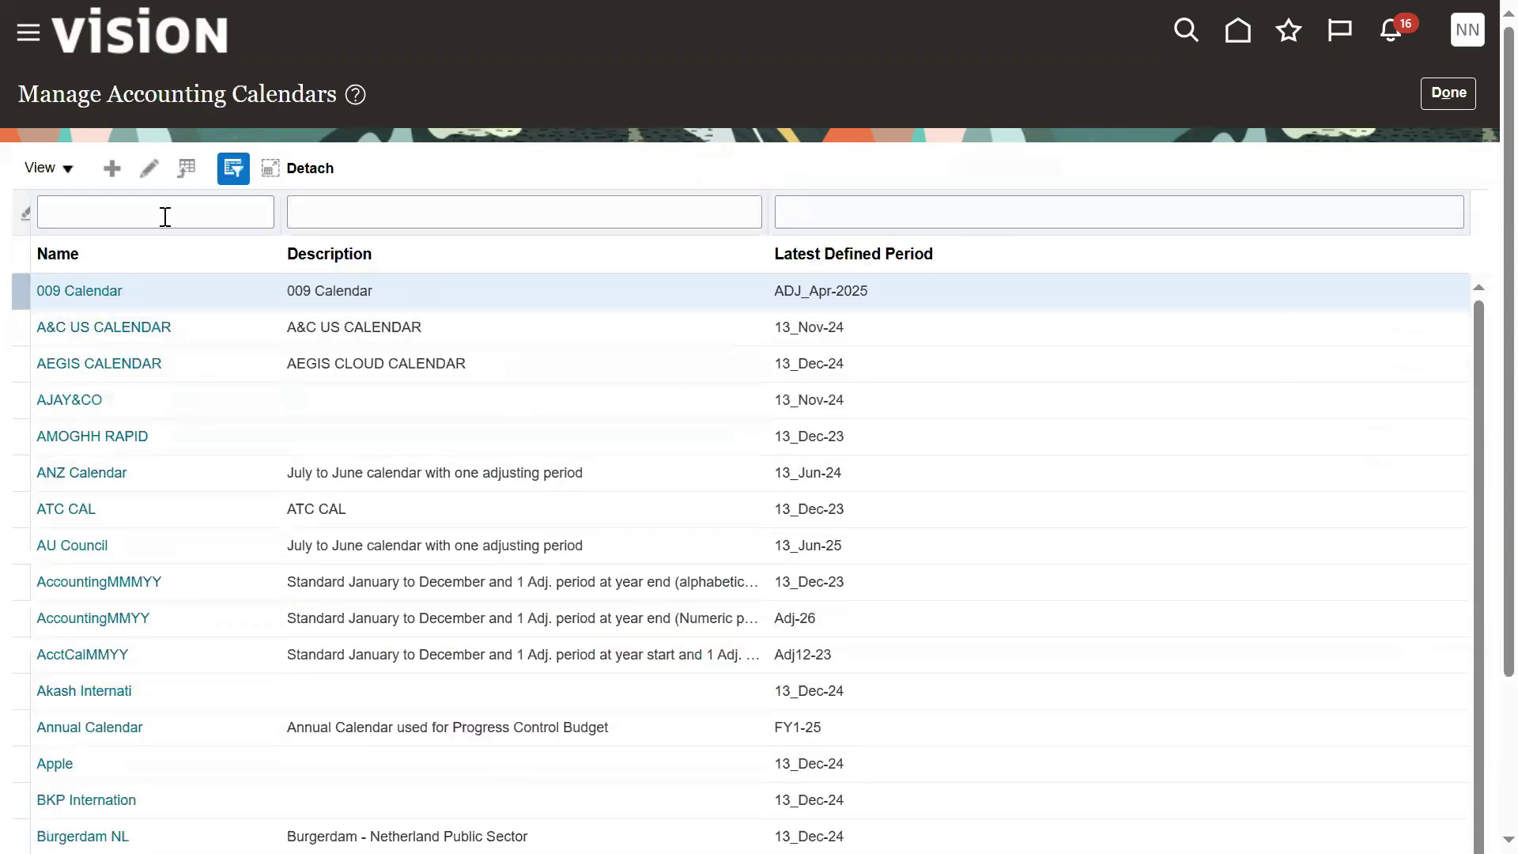
pyautogui.click(111, 168)
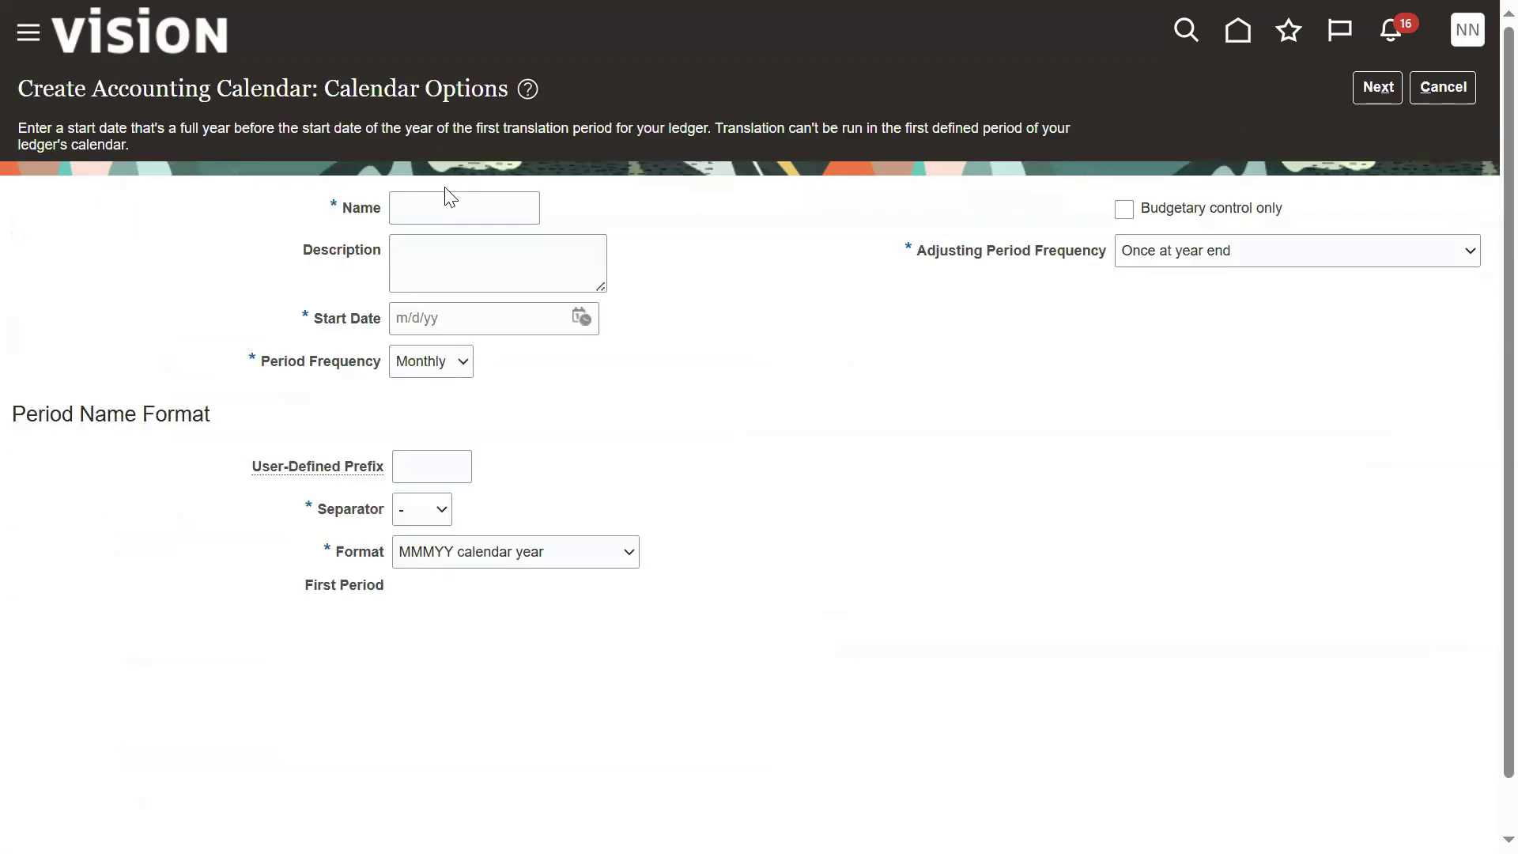
pyautogui.click(445, 208)
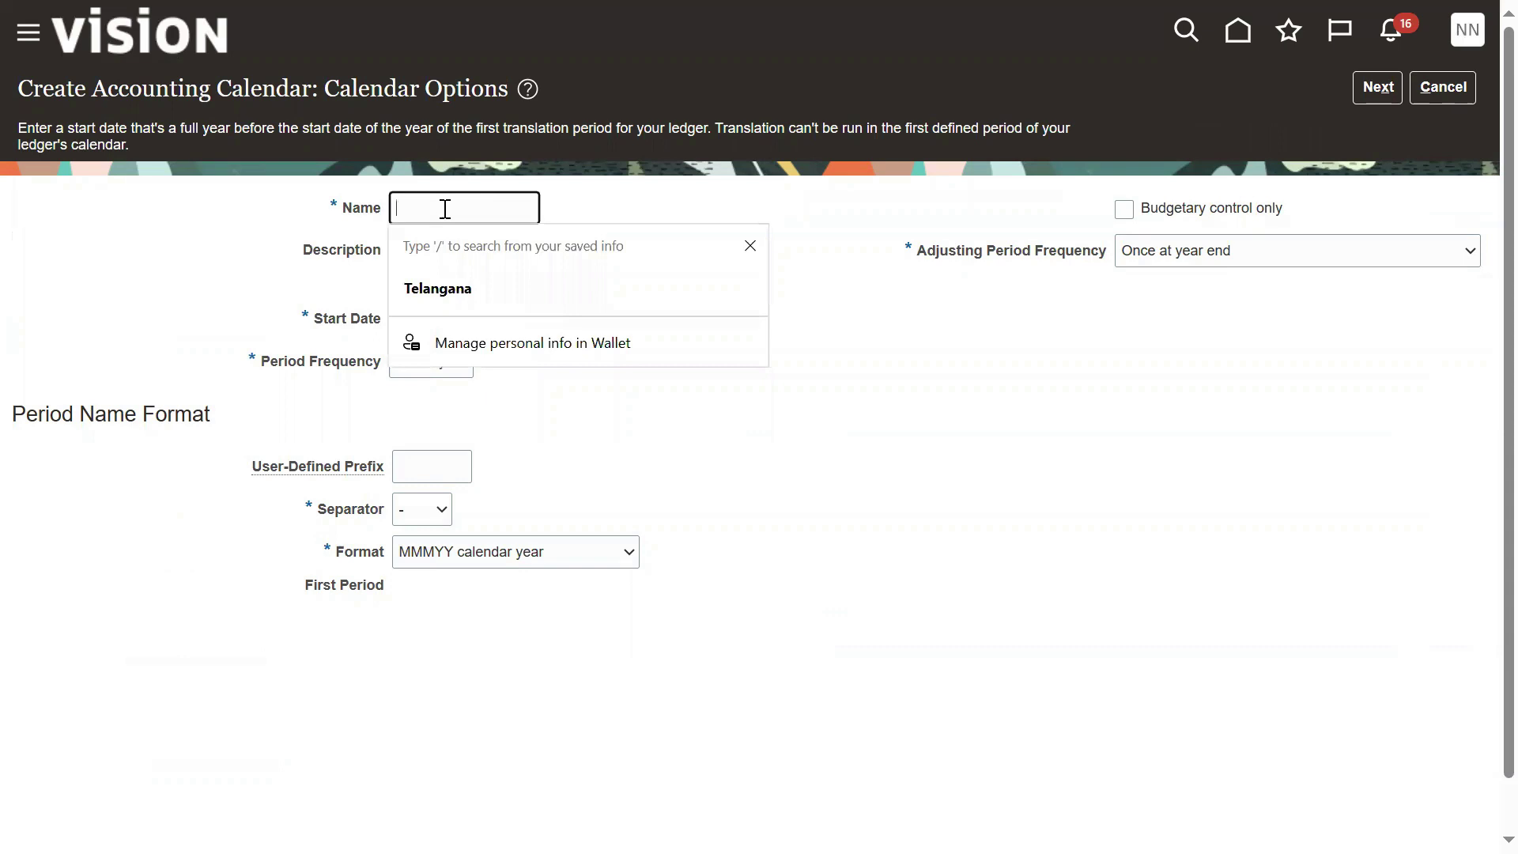
pyautogui.write('HP_ACC')
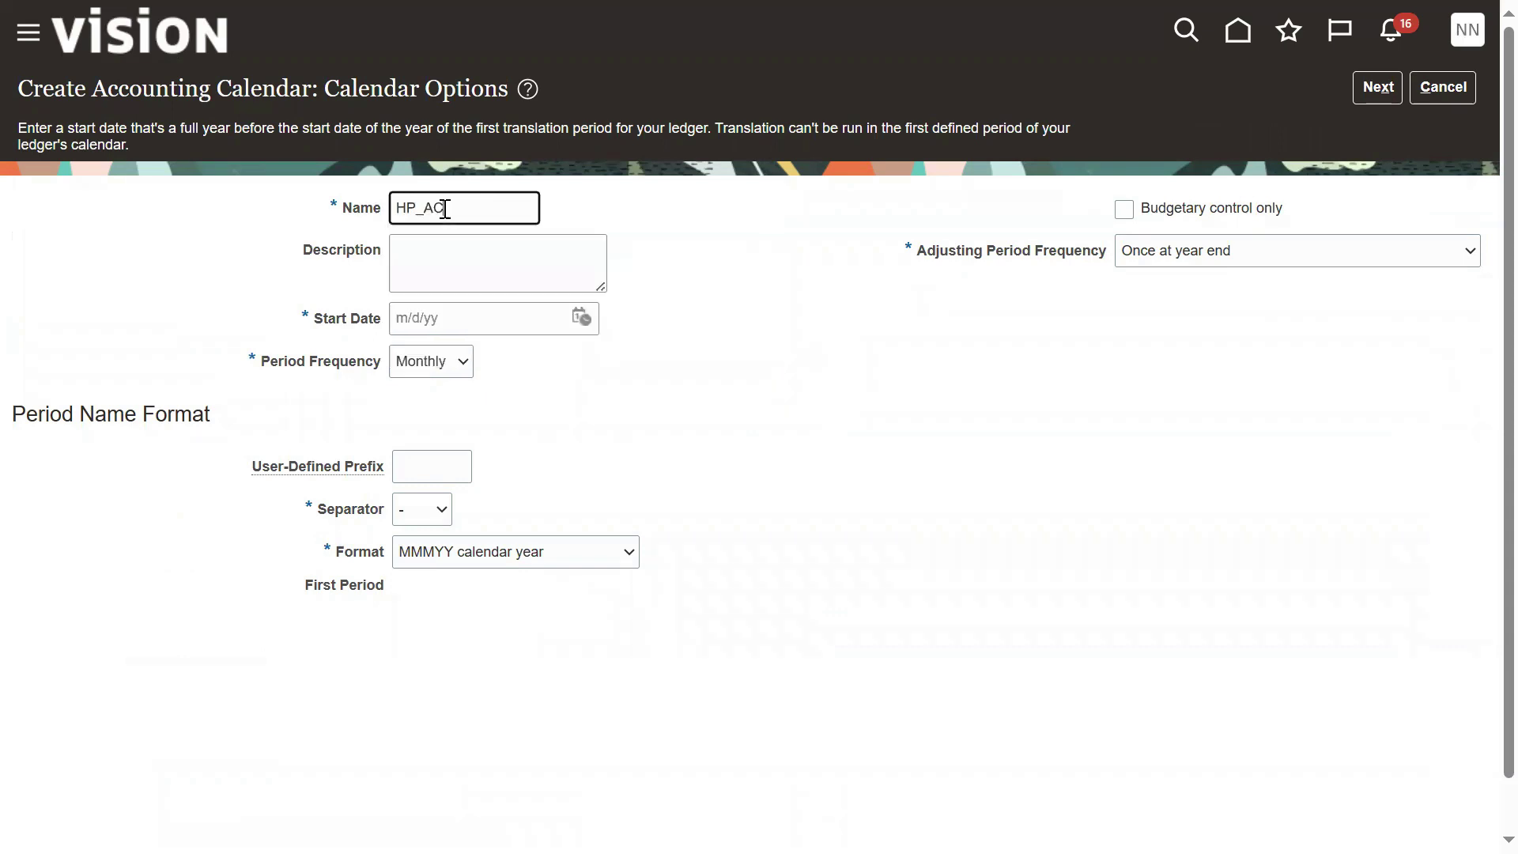
pyautogui.write('_CAL')
pyautogui.press('Tab')
pyautogui.write('HP Accounting Cal')
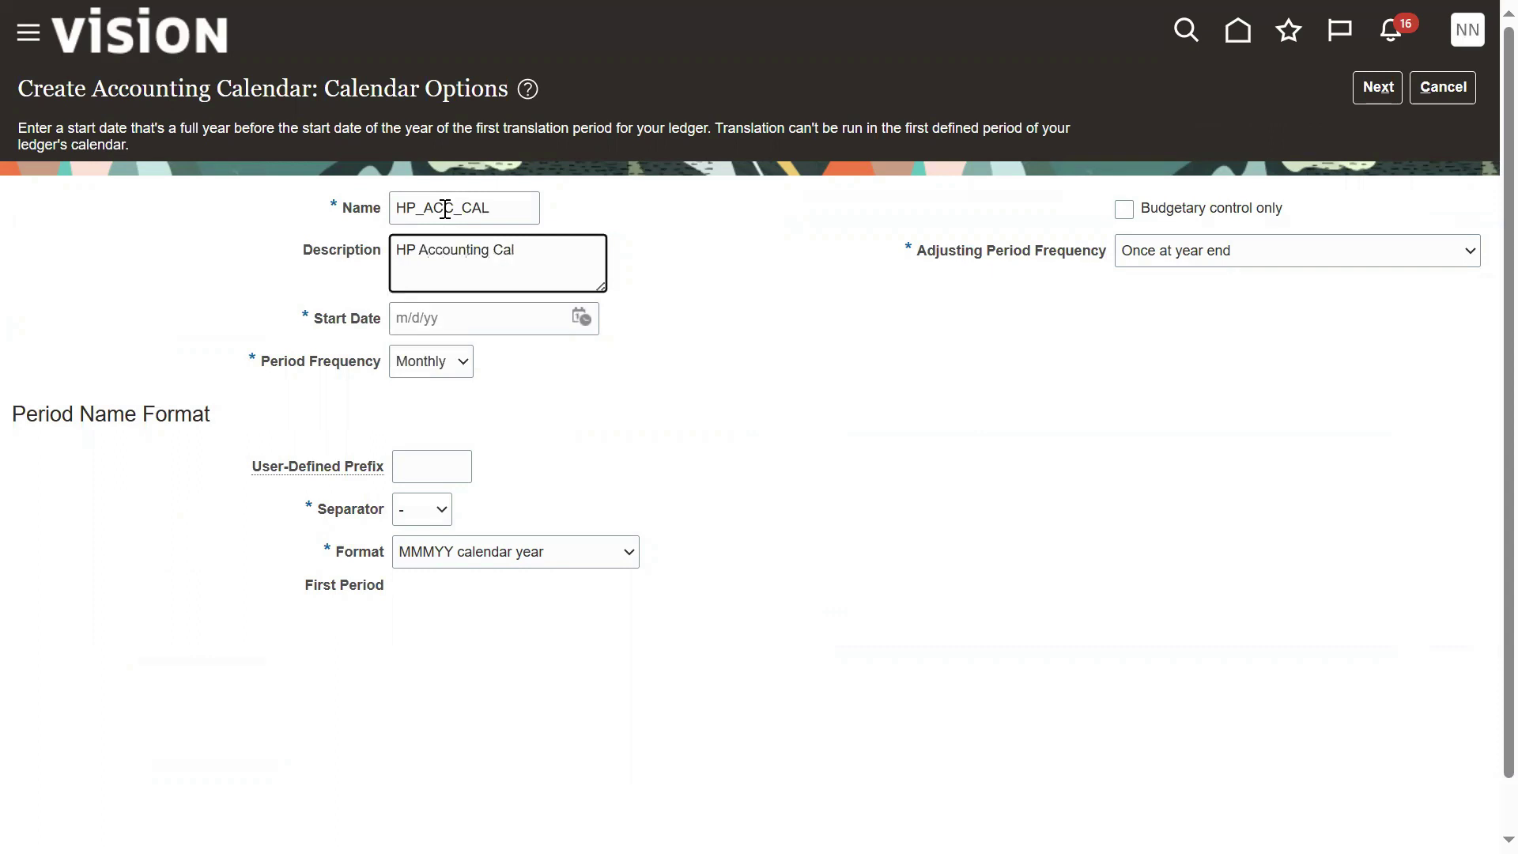
pyautogui.write('endar')
# Set the calendar start date to January 1, 2023.
pyautogui.click(595, 324)
pyautogui.click(582, 316)
pyautogui.click(647, 358)
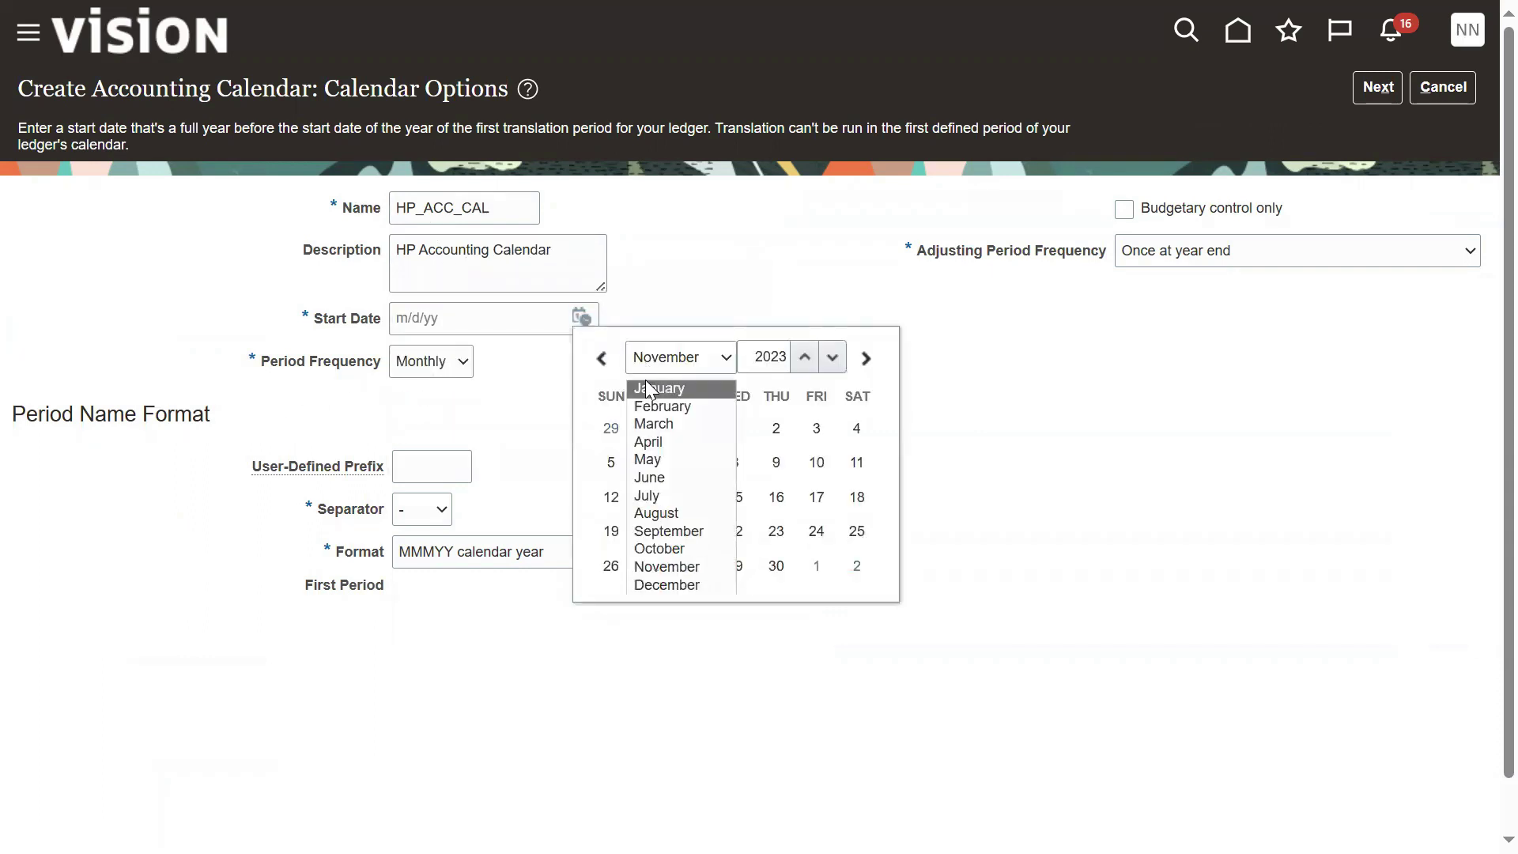
pyautogui.click(647, 386)
pyautogui.click(612, 429)
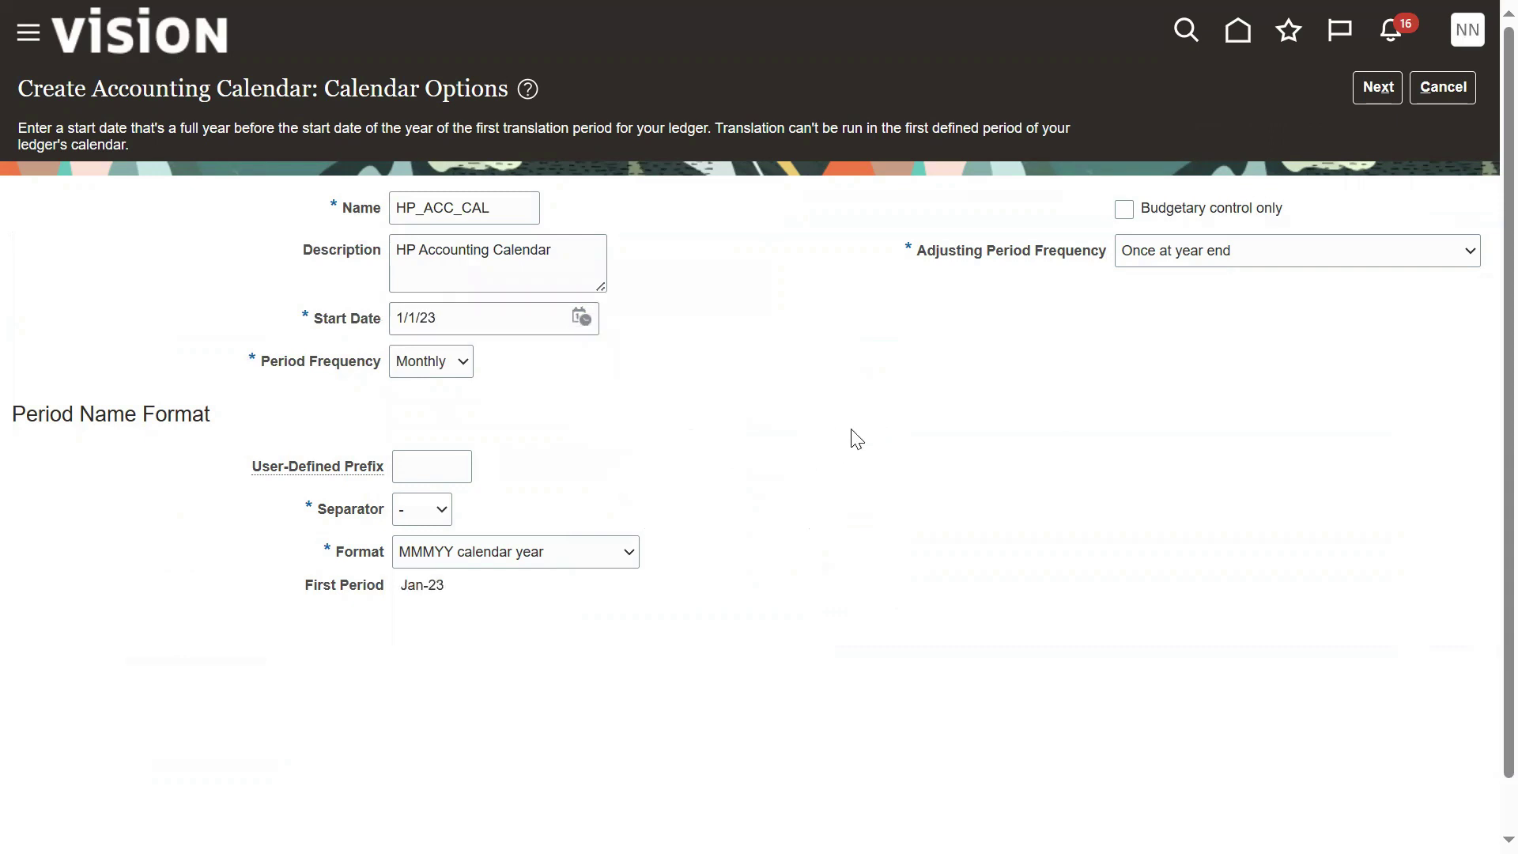
# Keep Monthly as the period frequency while pointing out the Frequency and Adjusting fields.
pyautogui.click(455, 357)
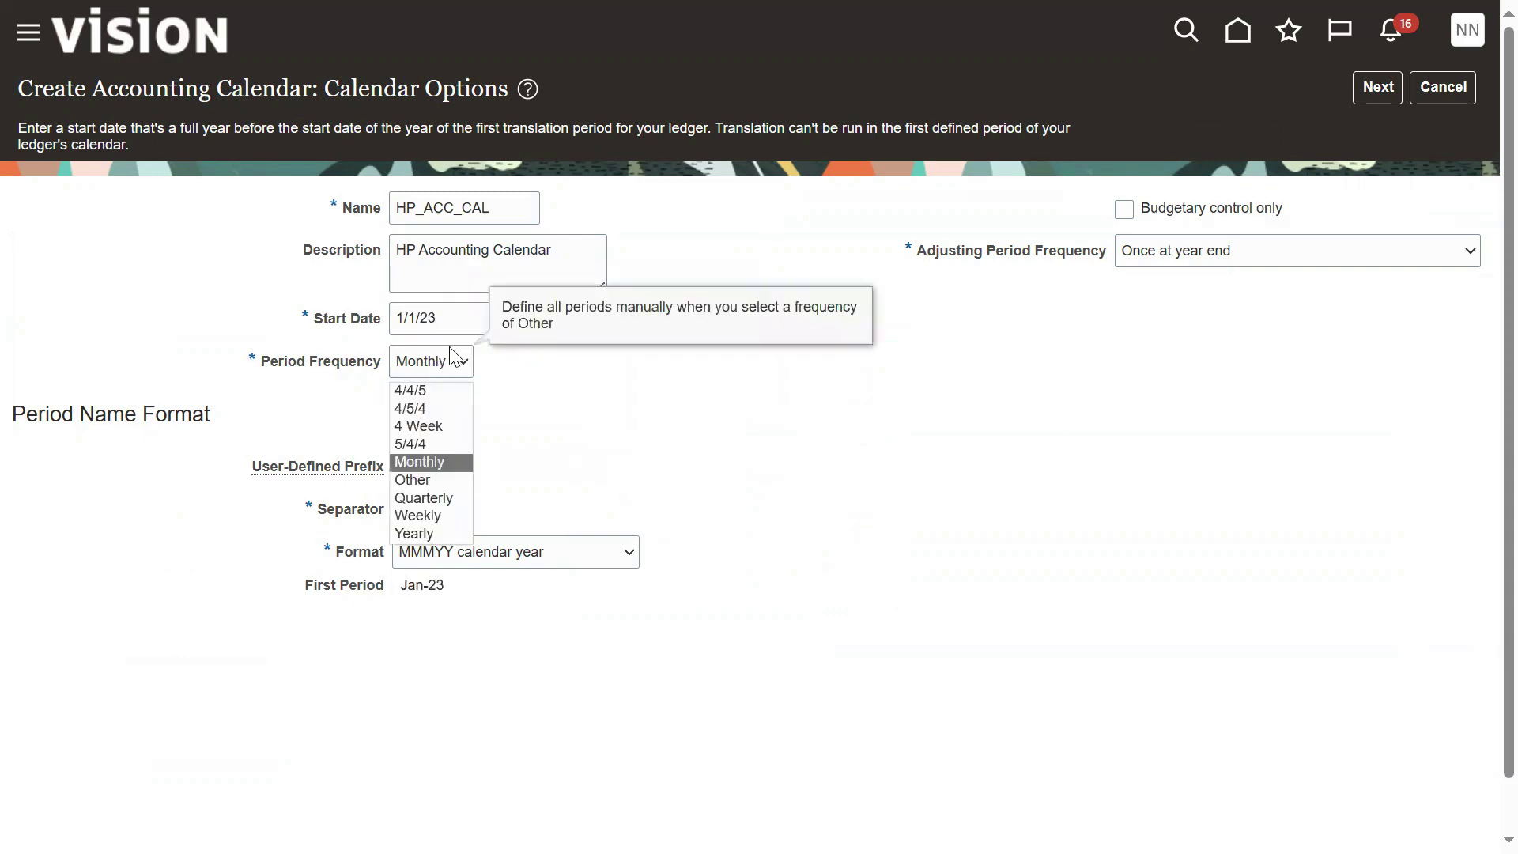
pyautogui.click(449, 360)
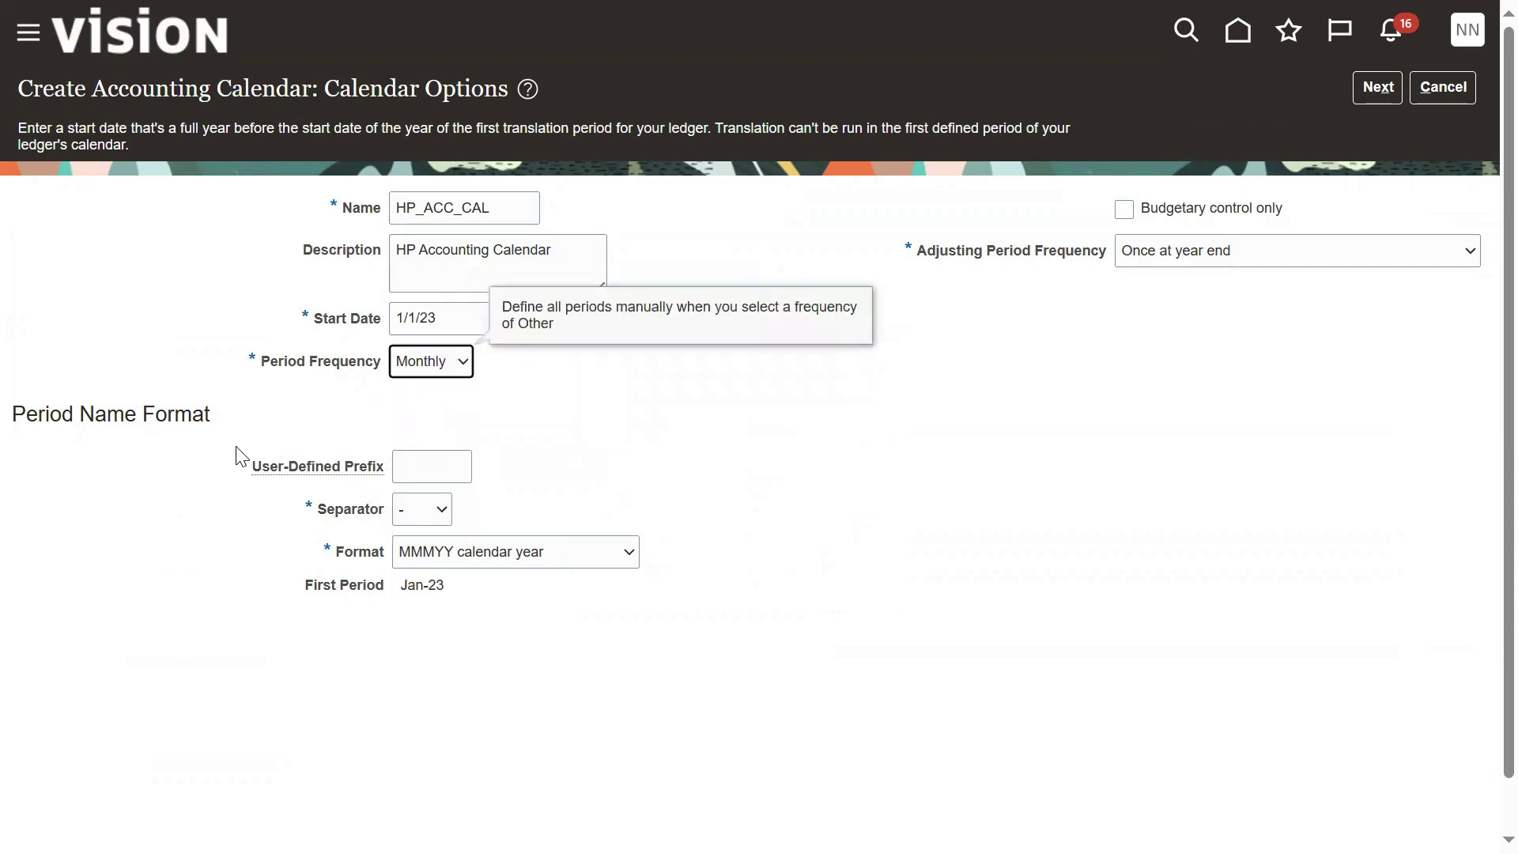
pyautogui.moveTo(14, 419); pyautogui.dragTo(95, 414)
pyautogui.click(314, 373)
pyautogui.doubleClick(337, 372)
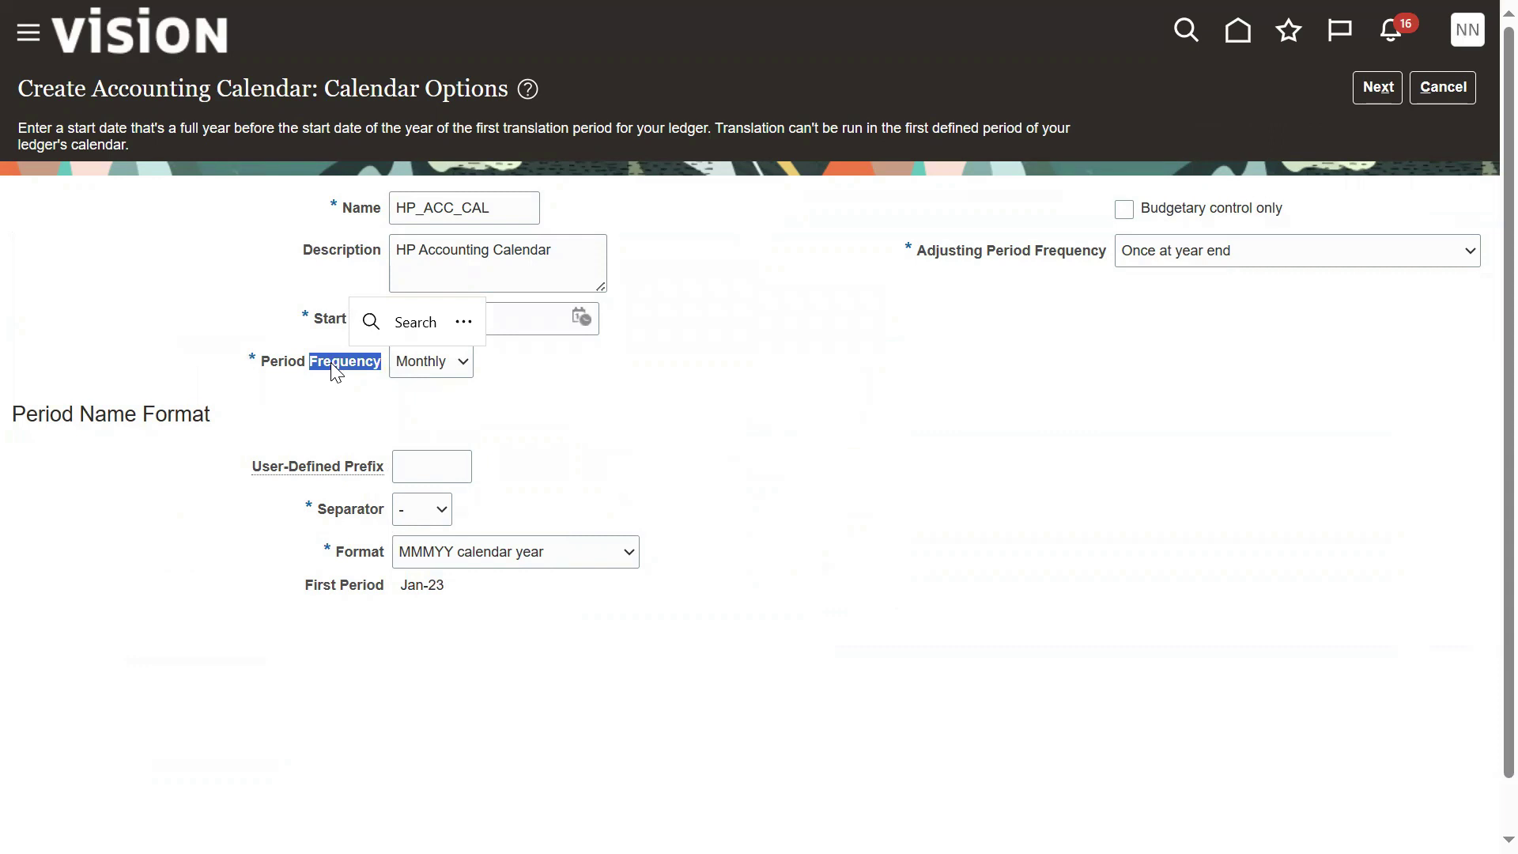
pyautogui.click(1043, 308)
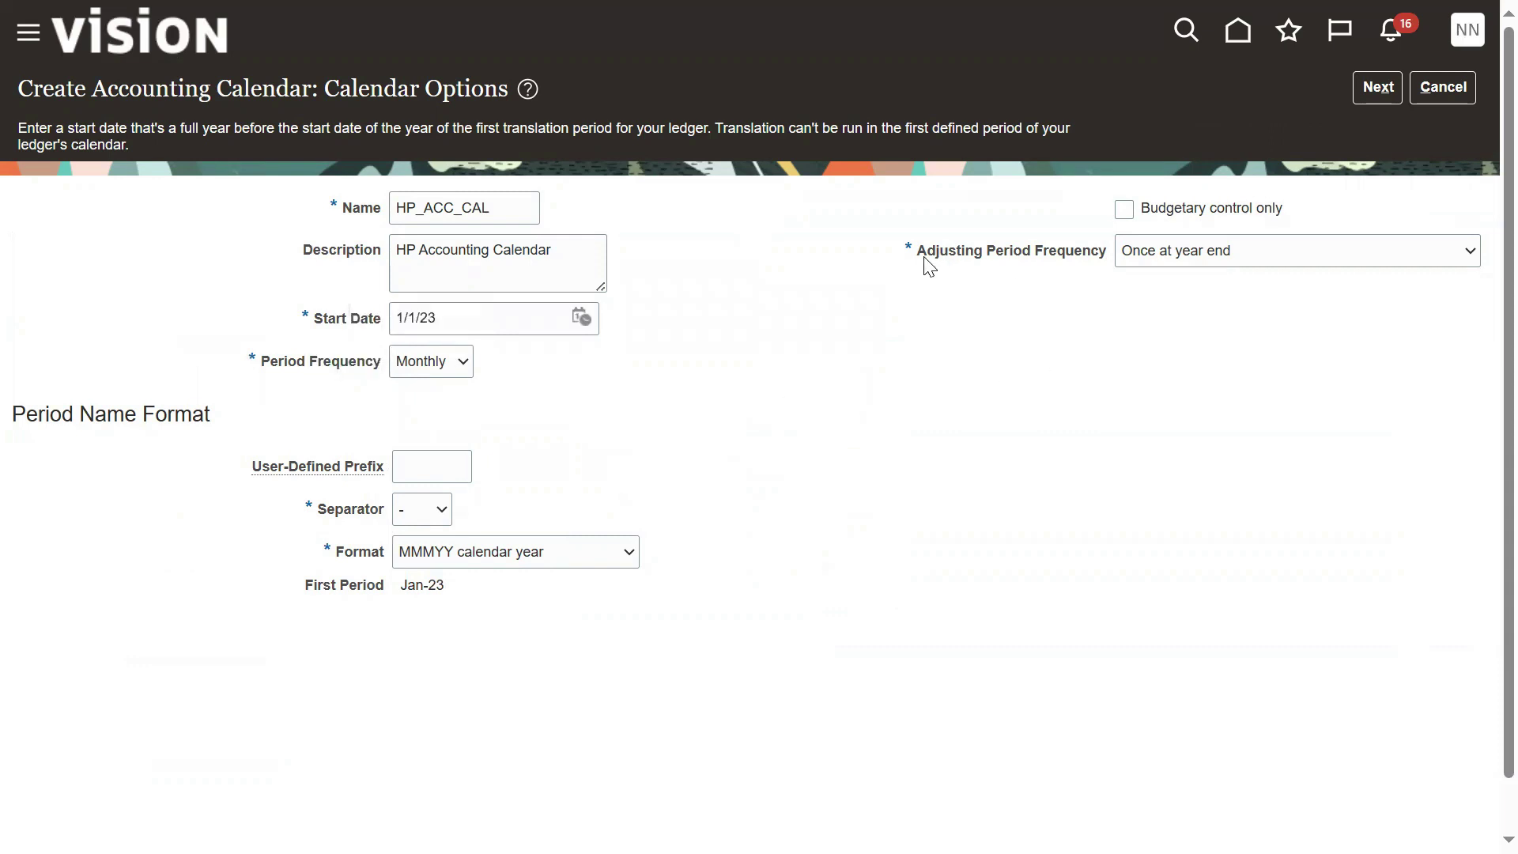
pyautogui.moveTo(921, 261); pyautogui.dragTo(986, 265)
pyautogui.click(1242, 253)
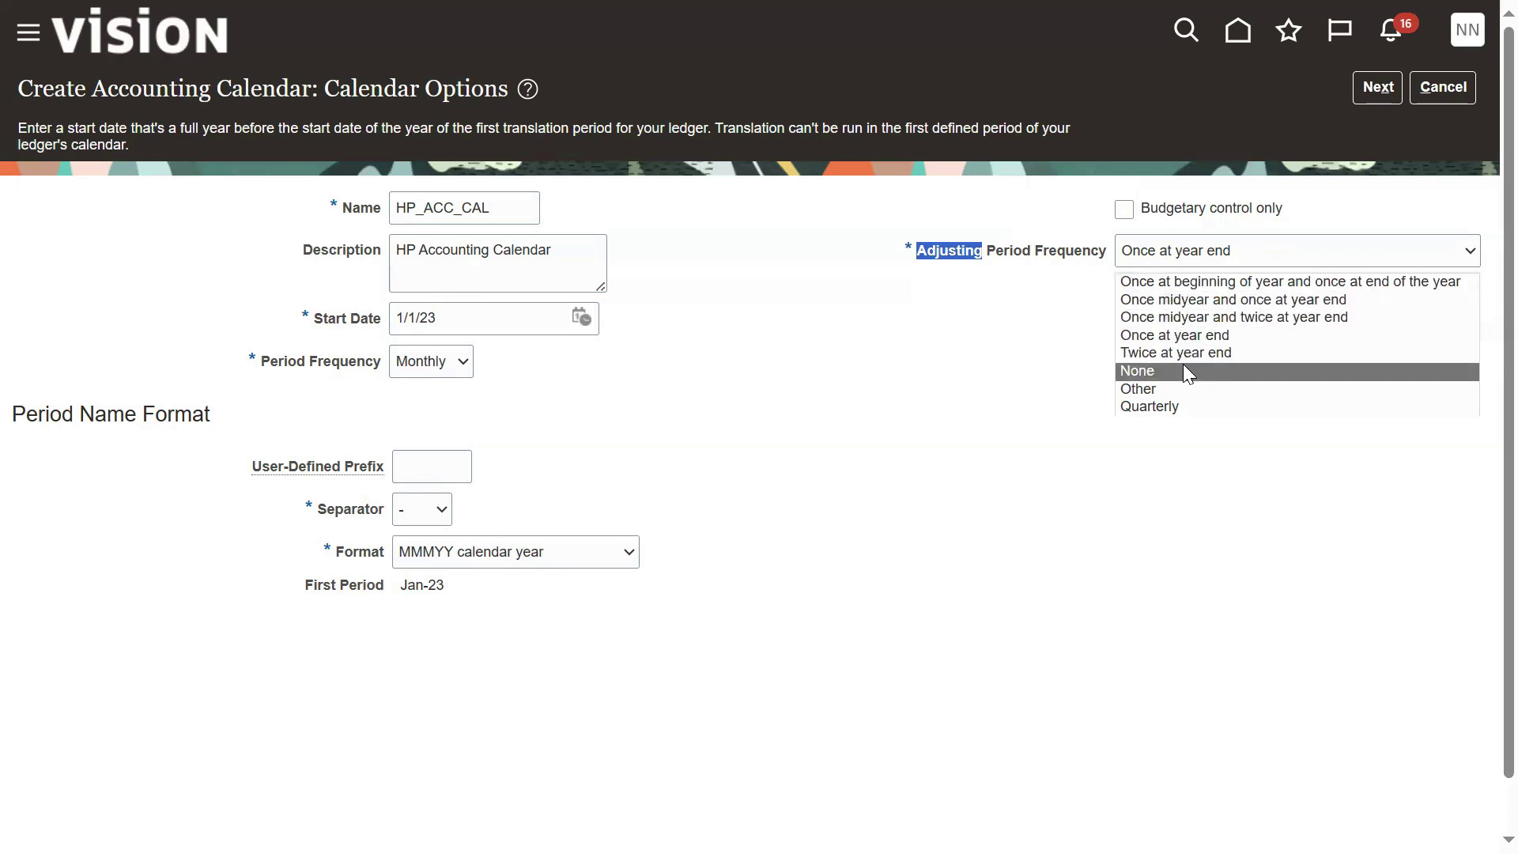
# Change the adjusting period frequency from Once at year end to None.
pyautogui.click(1002, 415)
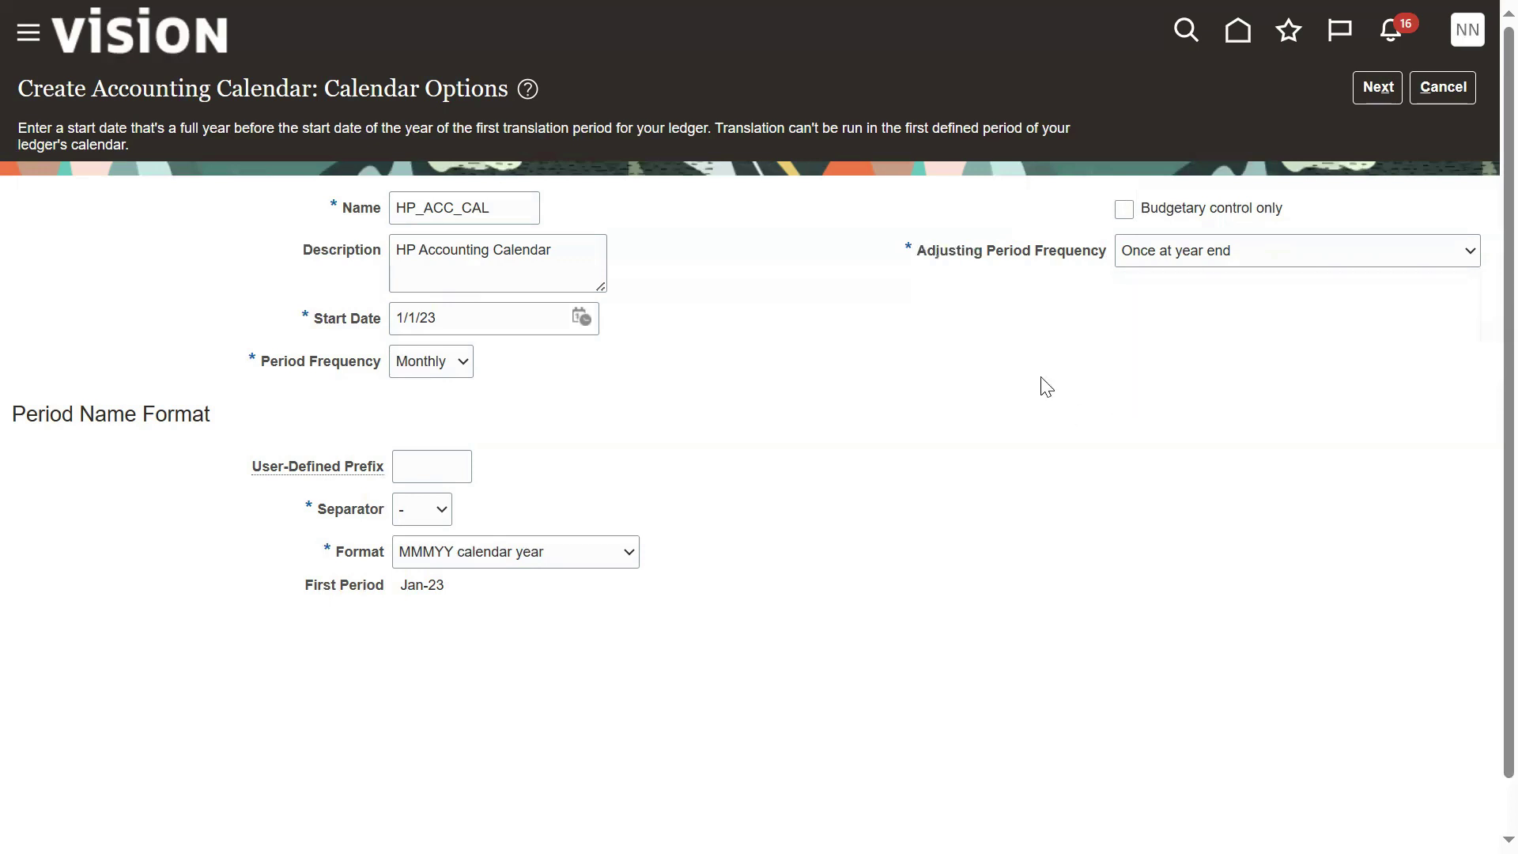
pyautogui.click(1210, 254)
pyautogui.click(946, 382)
pyautogui.moveTo(917, 251); pyautogui.dragTo(1032, 254)
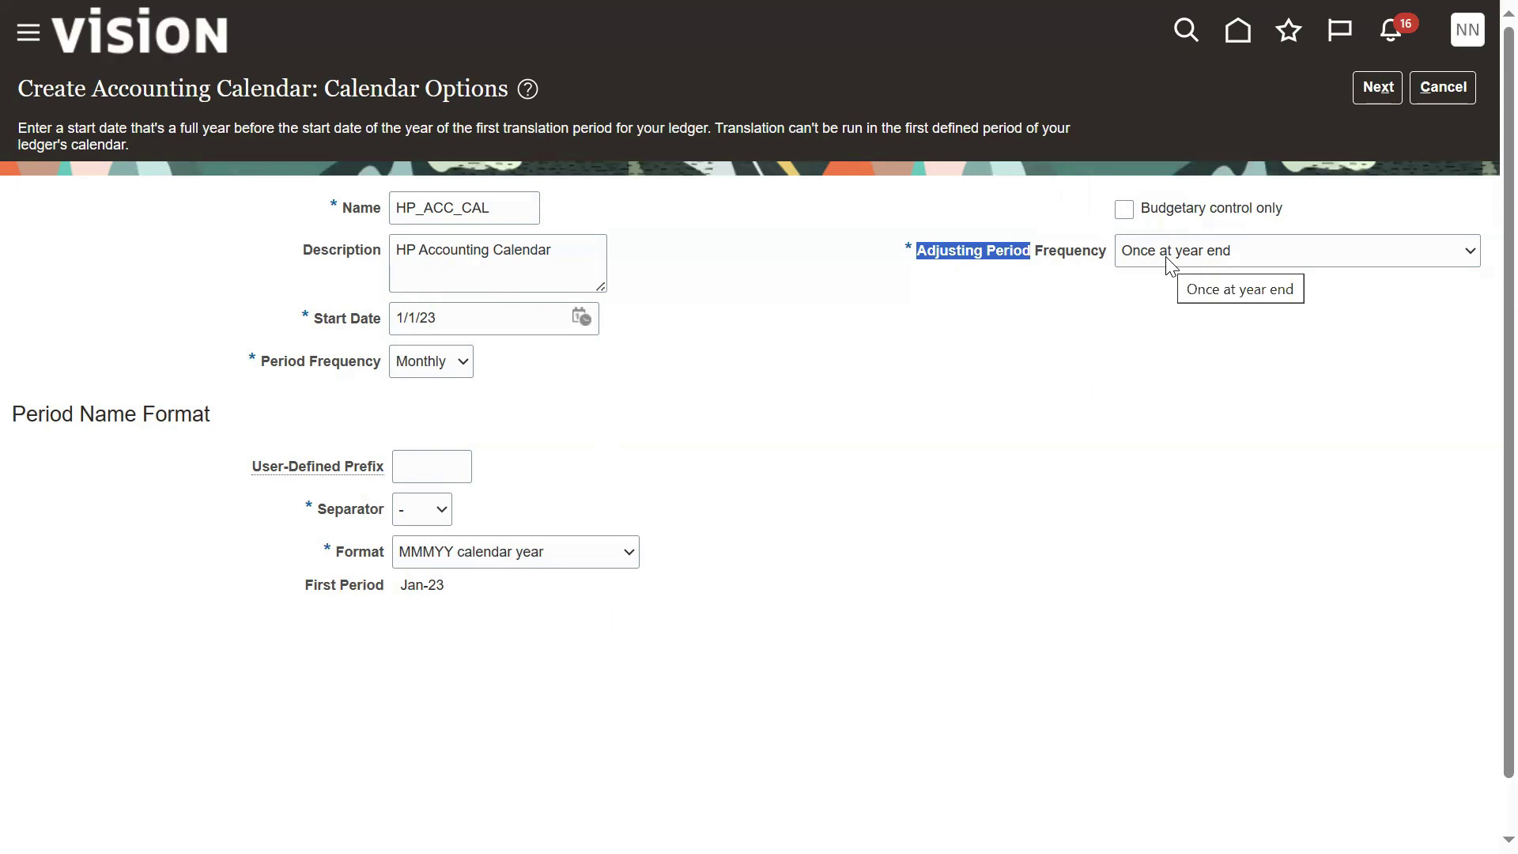
pyautogui.click(896, 348)
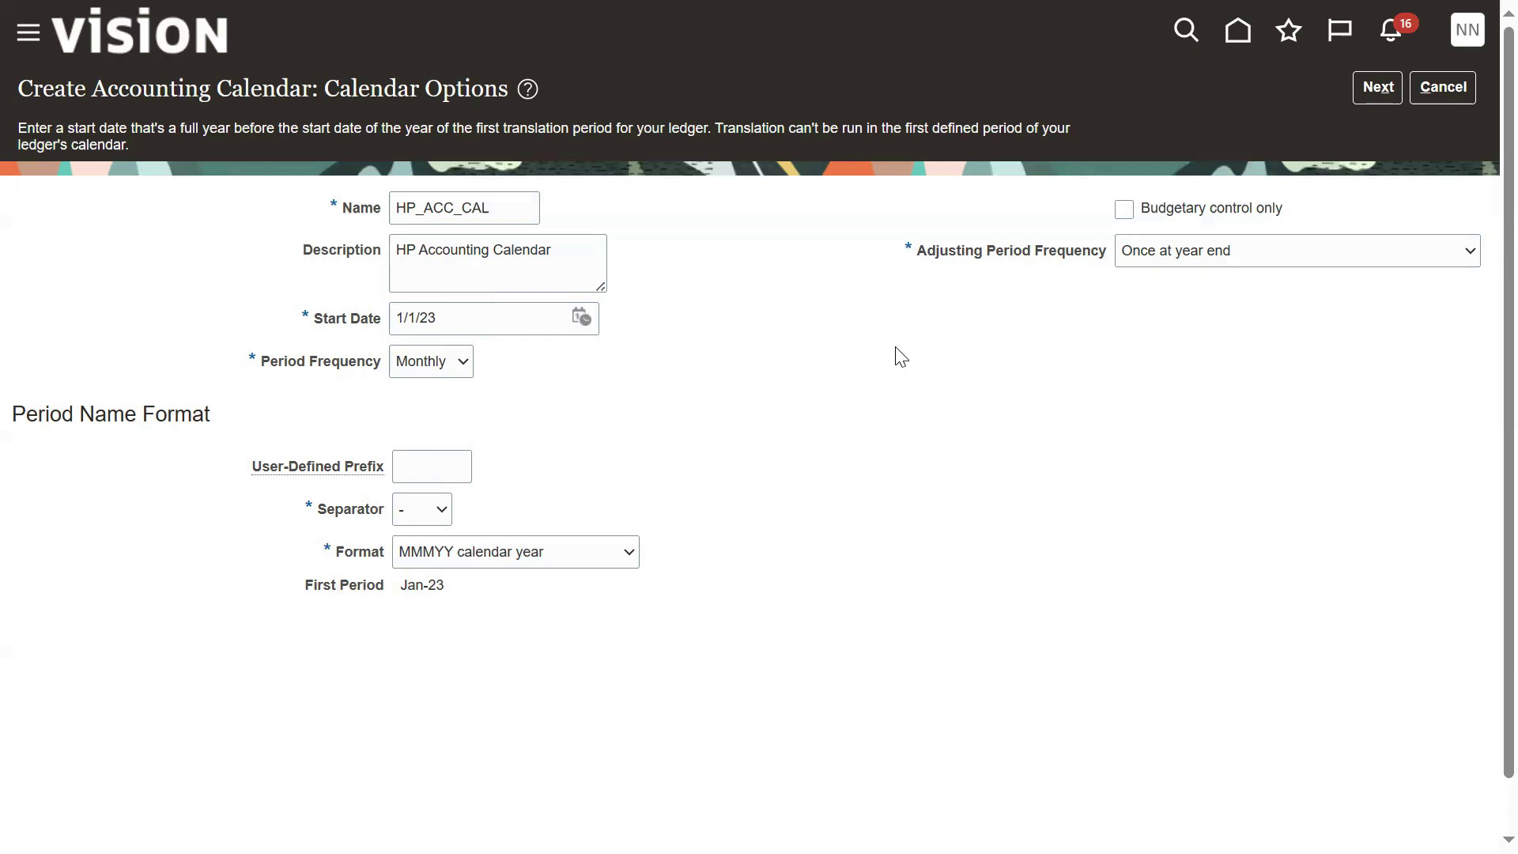
pyautogui.click(1248, 259)
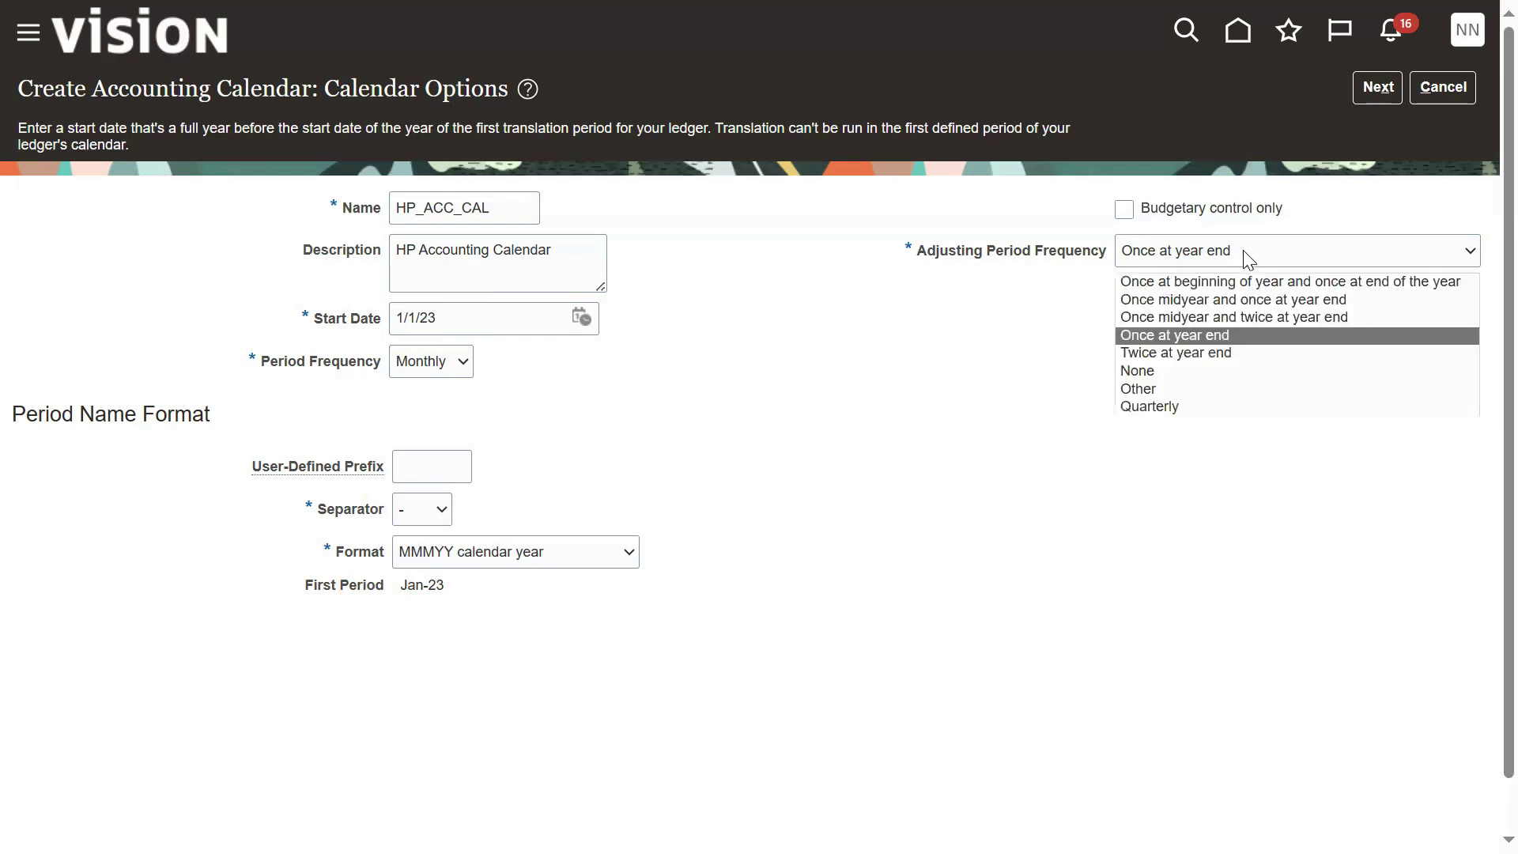
pyautogui.click(1166, 370)
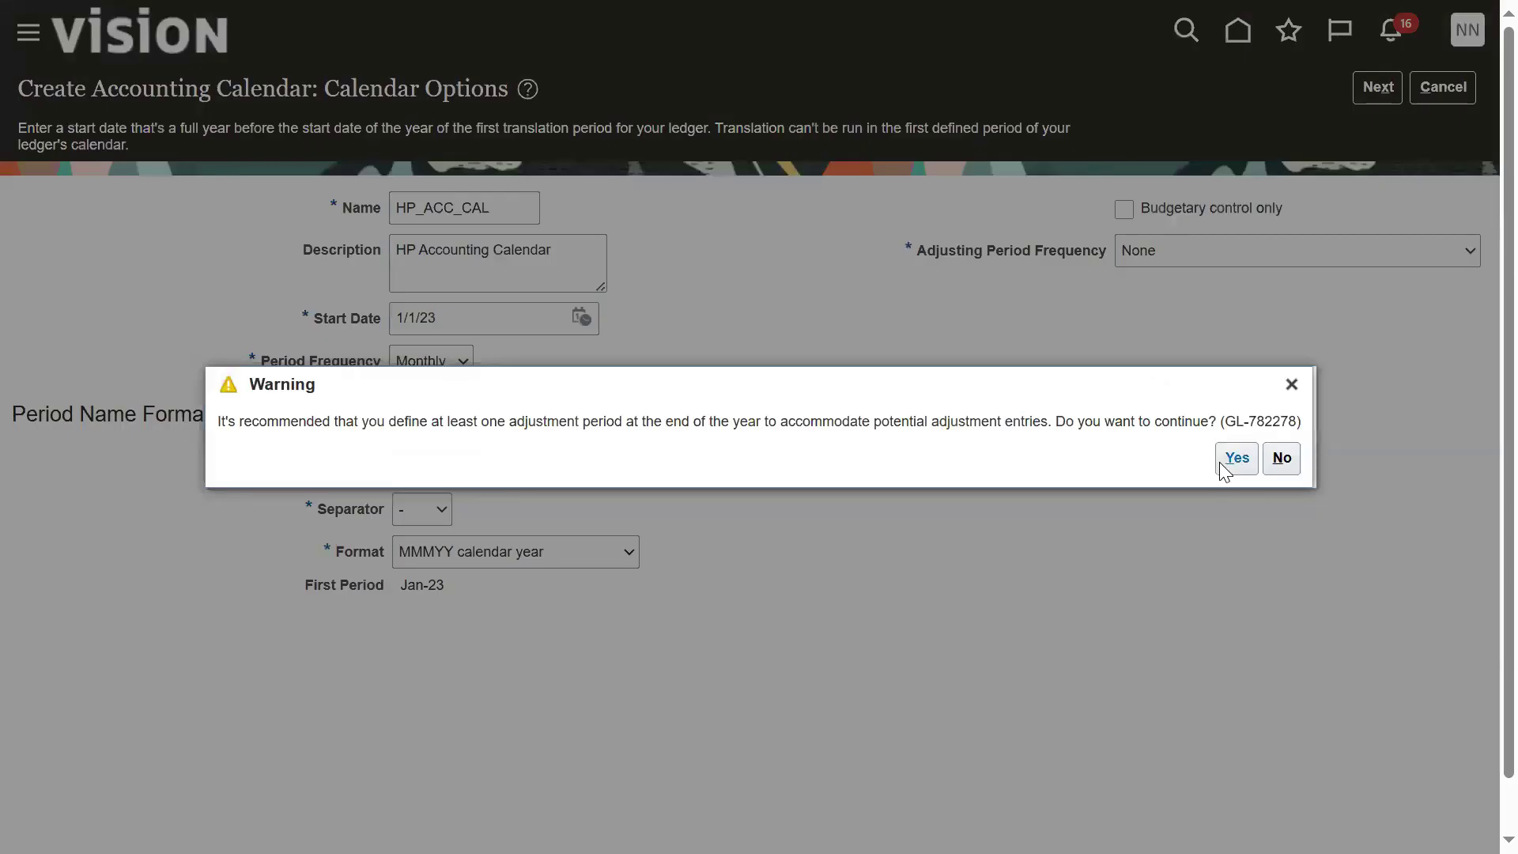
# Accept the frequency-change warning, keeping the adjusting period frequency at None.
pyautogui.click(1225, 465)
pyautogui.click(1241, 252)
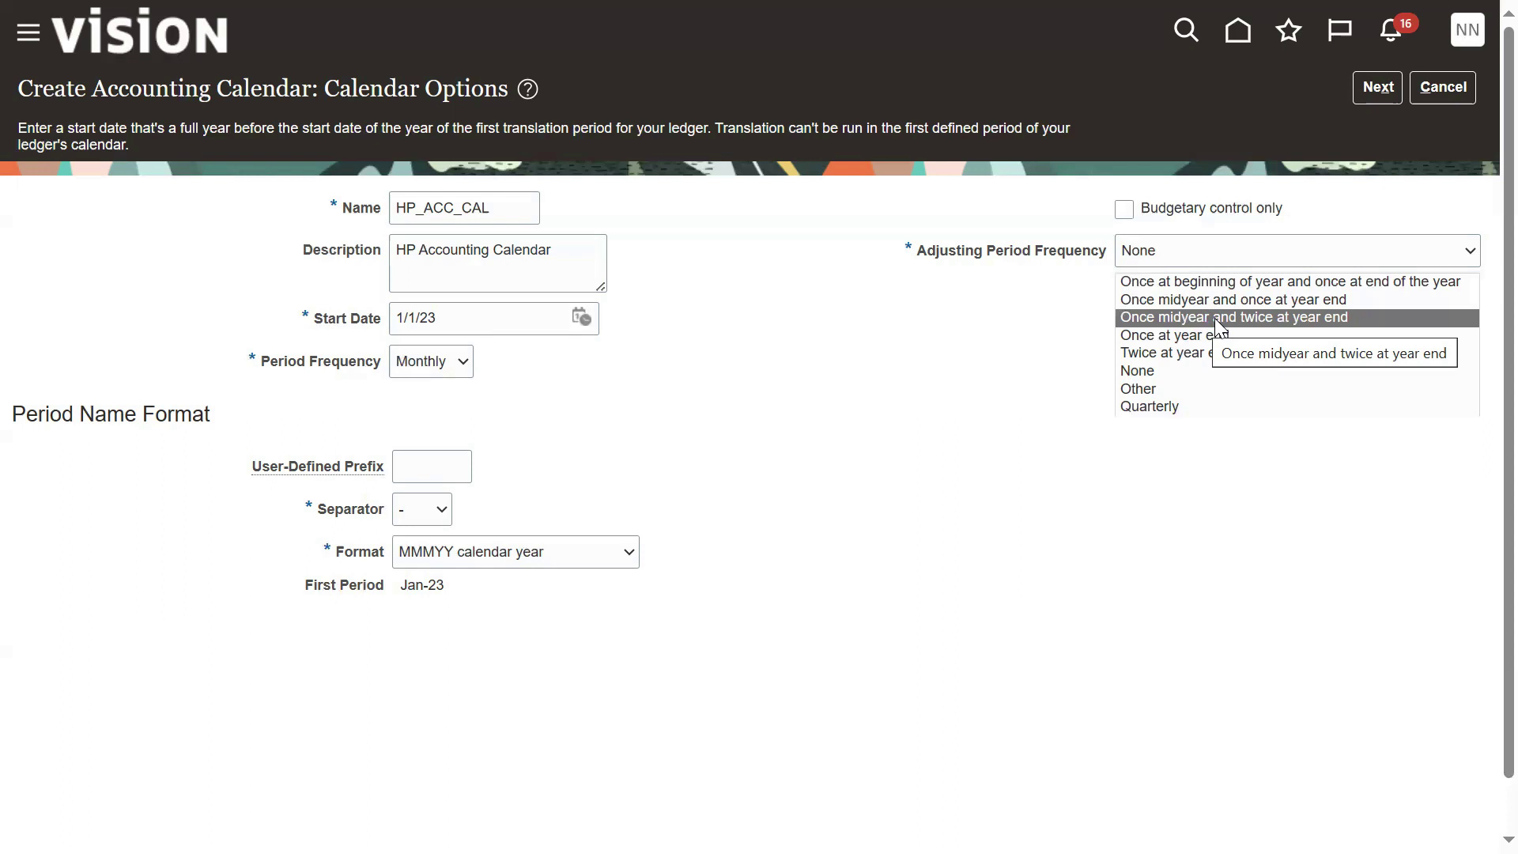
# Set the adjusting period frequency to Other with 12 adjusting periods.
pyautogui.click(1195, 390)
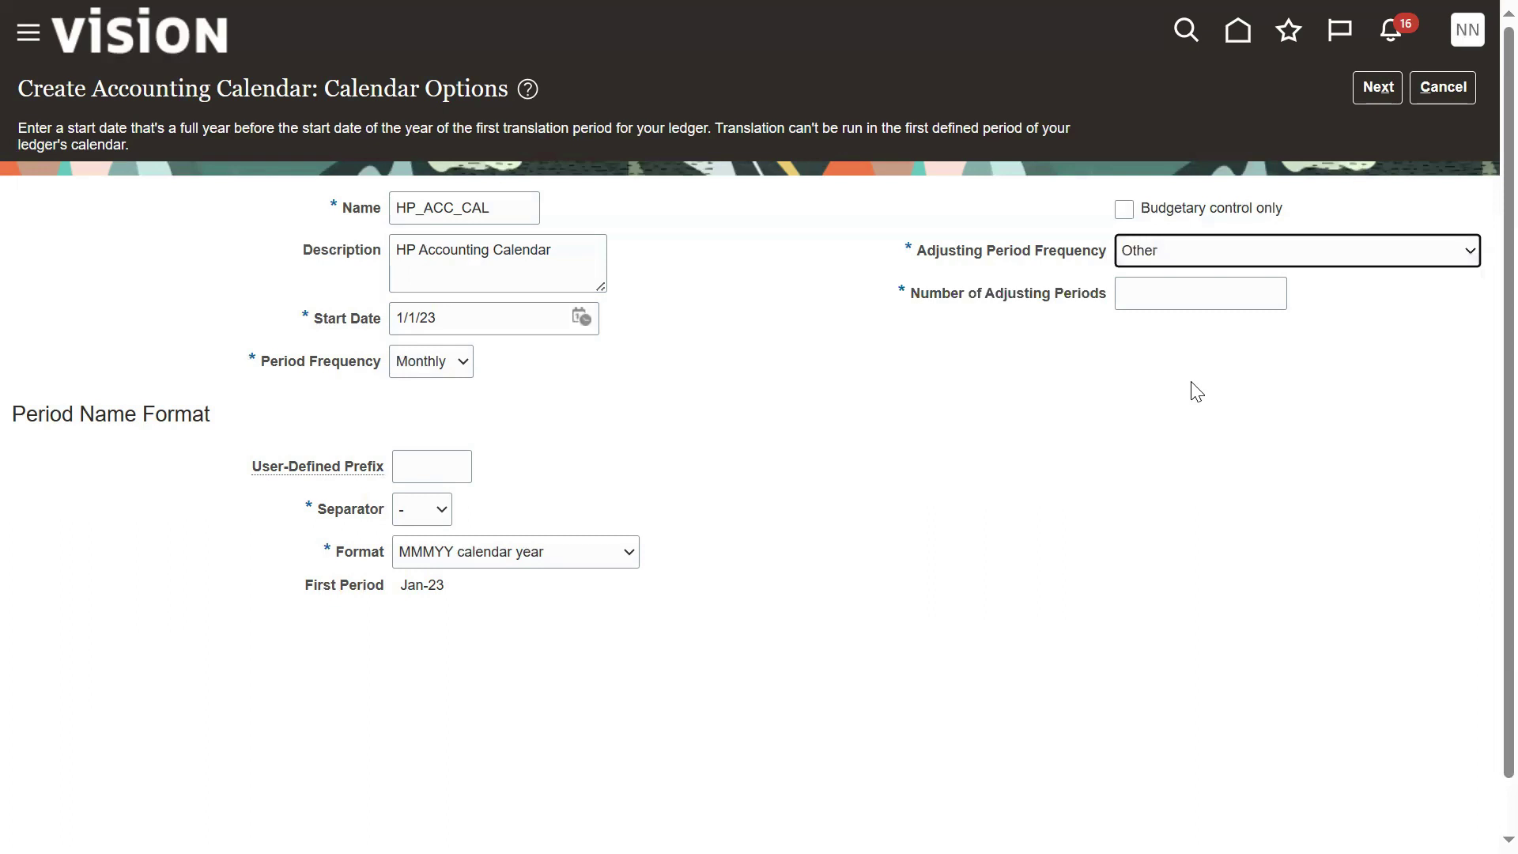
pyautogui.click(1252, 291)
pyautogui.write('12')
pyautogui.click(1173, 408)
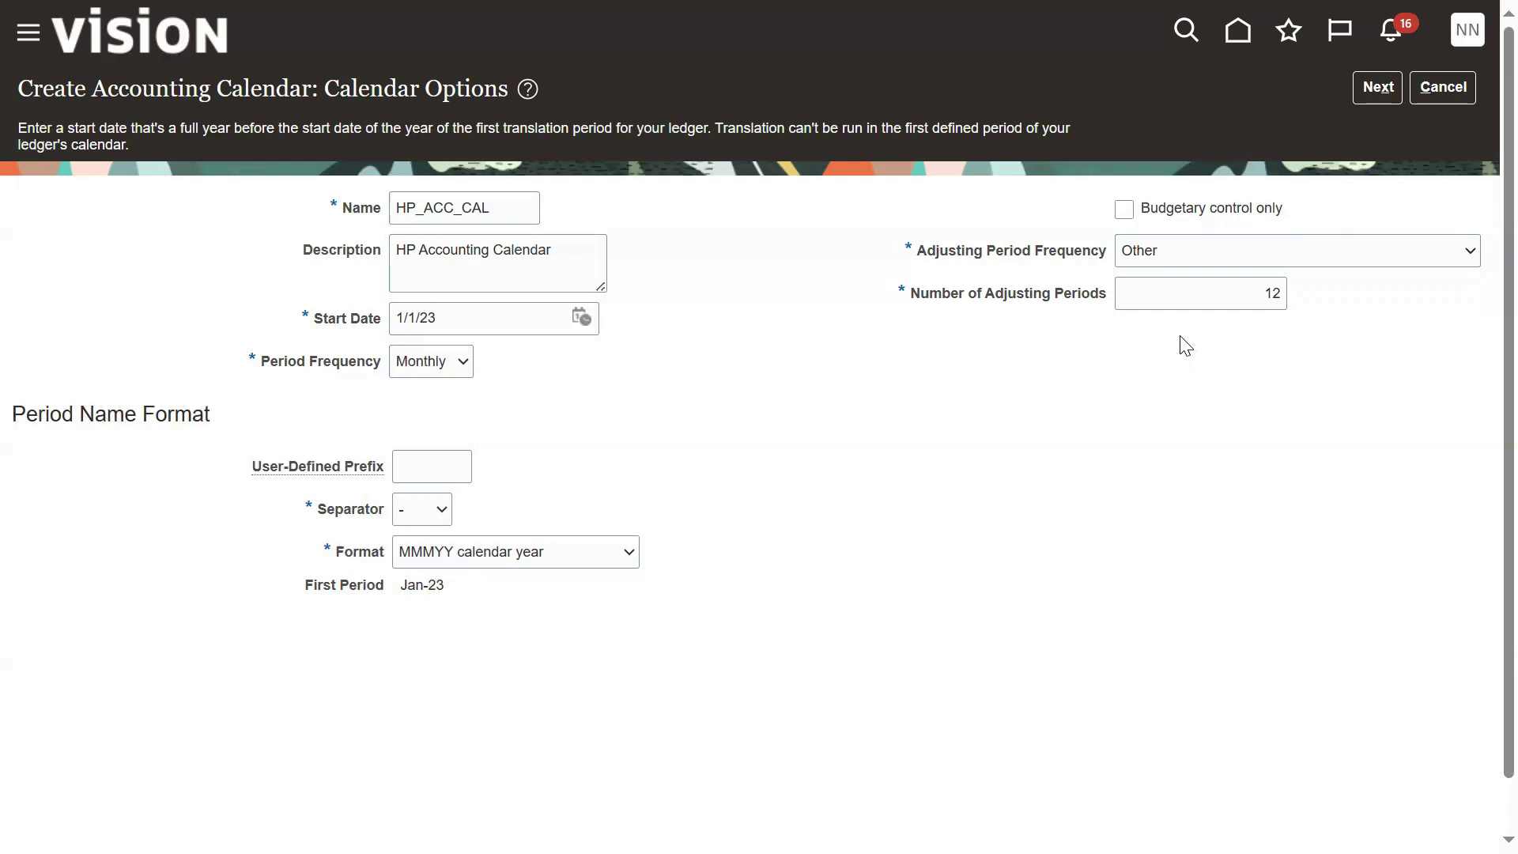
# Switch the adjusting period frequency back to Once at year end.
pyautogui.click(1243, 252)
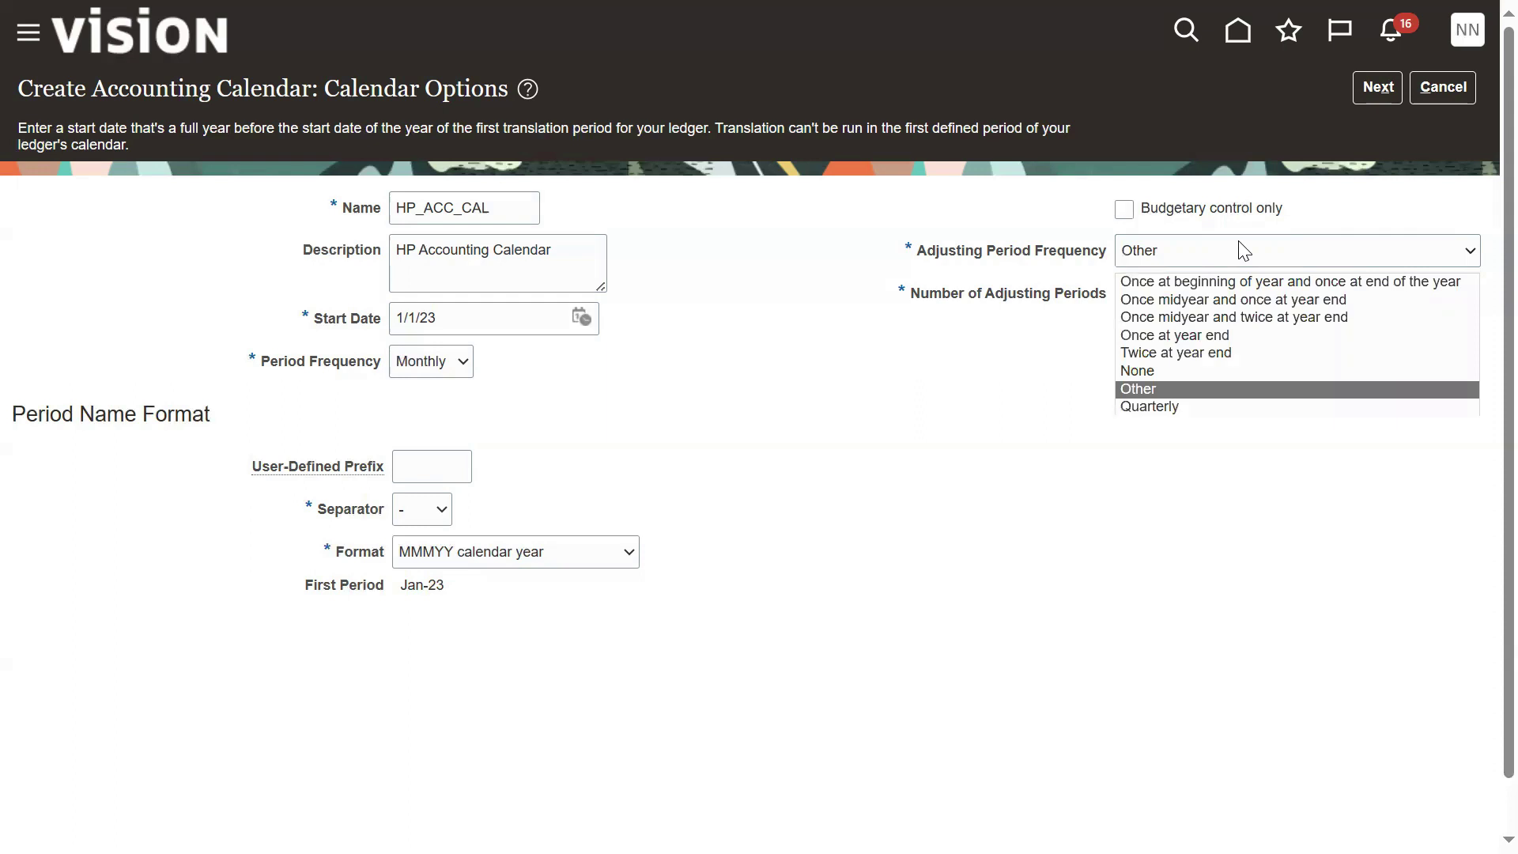
pyautogui.click(1217, 332)
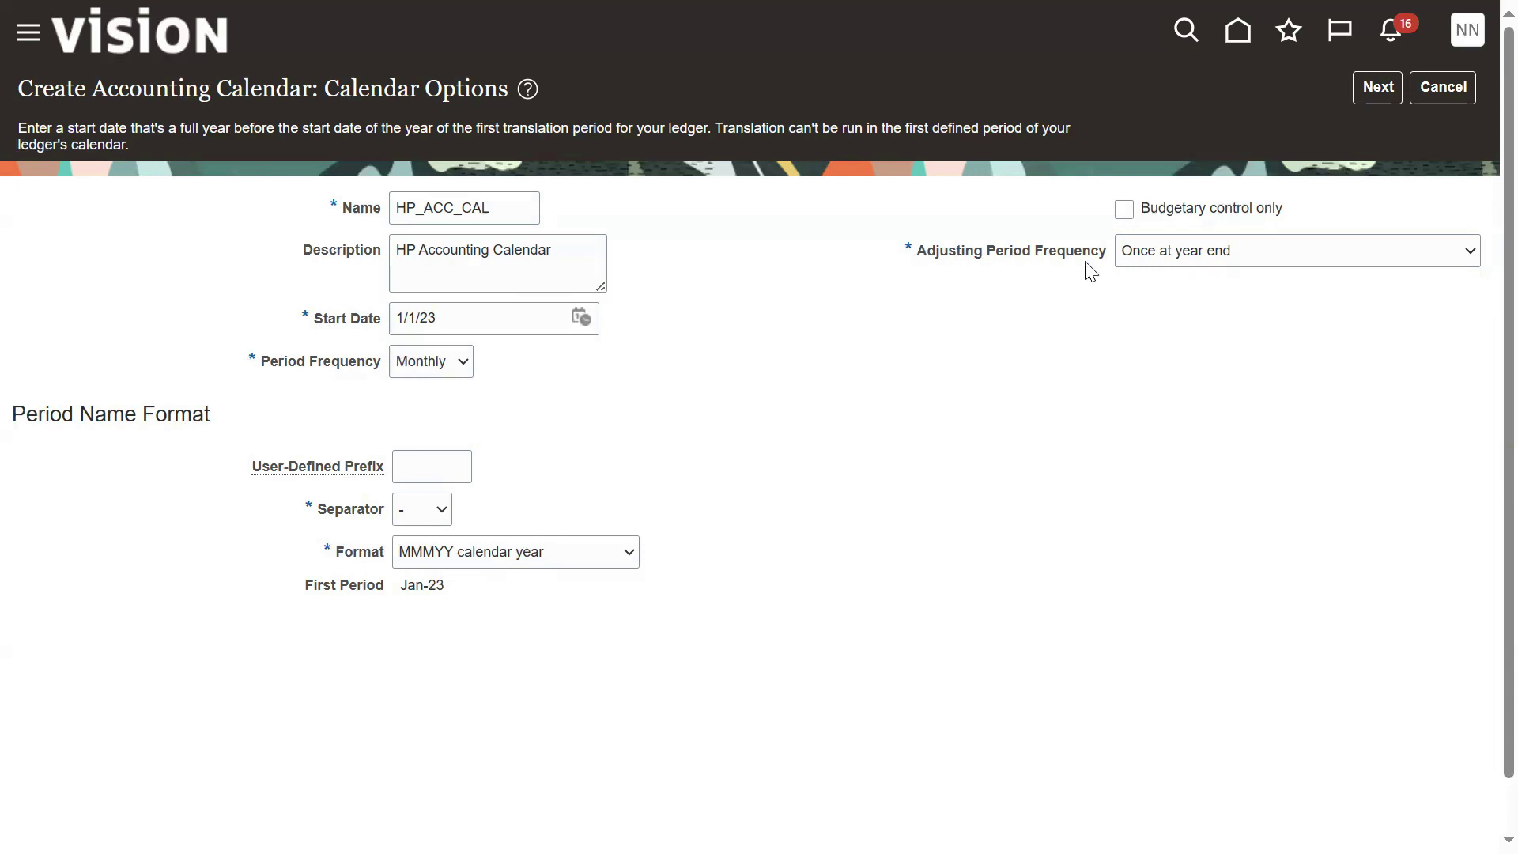
pyautogui.click(1167, 256)
# Leave the adjusting frequency unchanged and point out the Period Name Format fields.
pyautogui.click(875, 424)
pyautogui.moveTo(459, 376)
pyautogui.click(14, 413)
pyautogui.moveTo(14, 414); pyautogui.dragTo(135, 410)
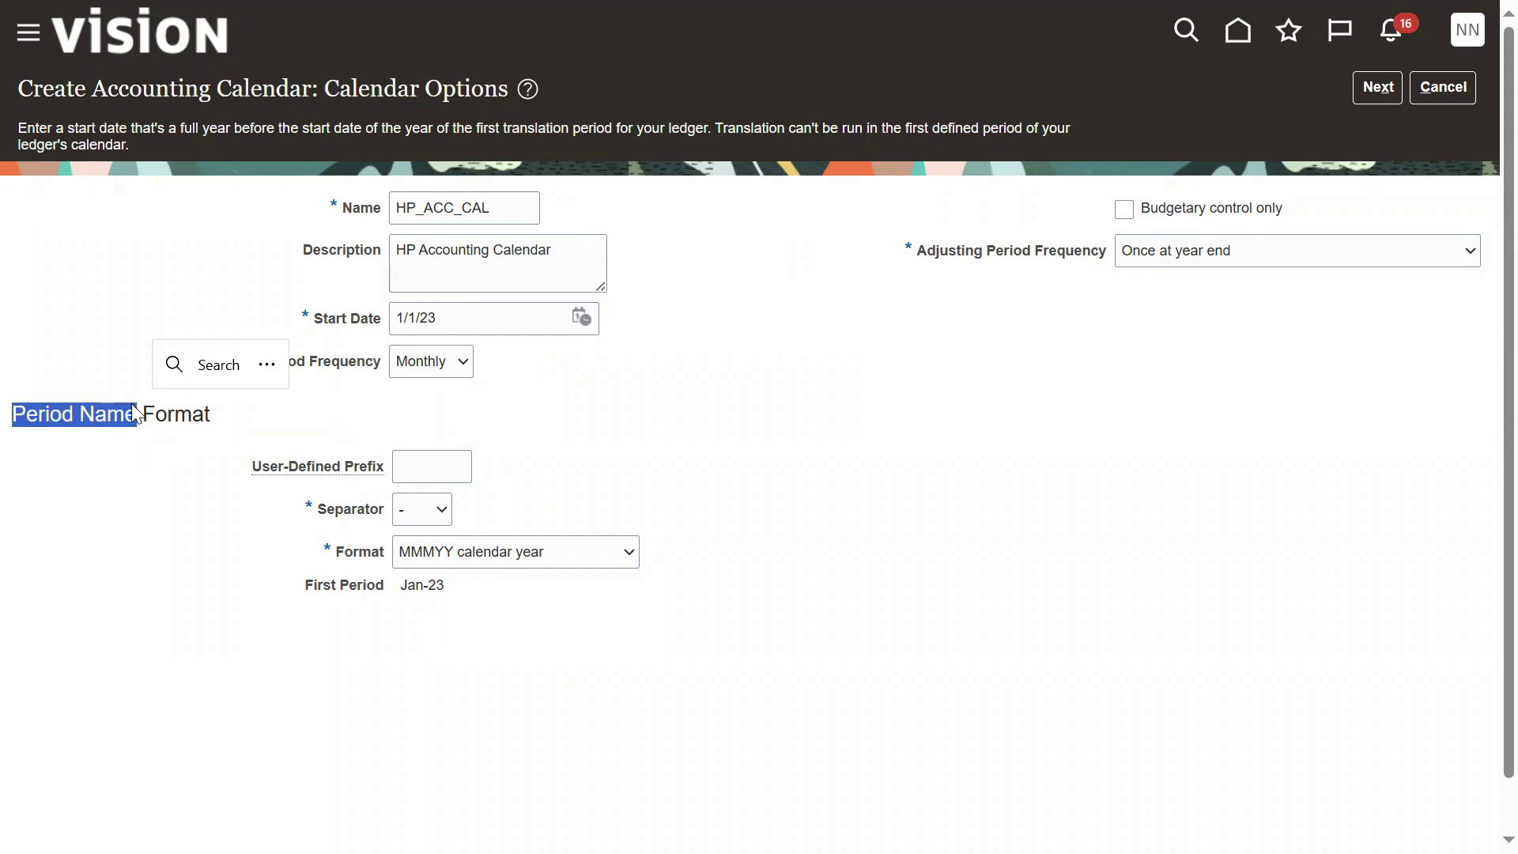
pyautogui.click(162, 417)
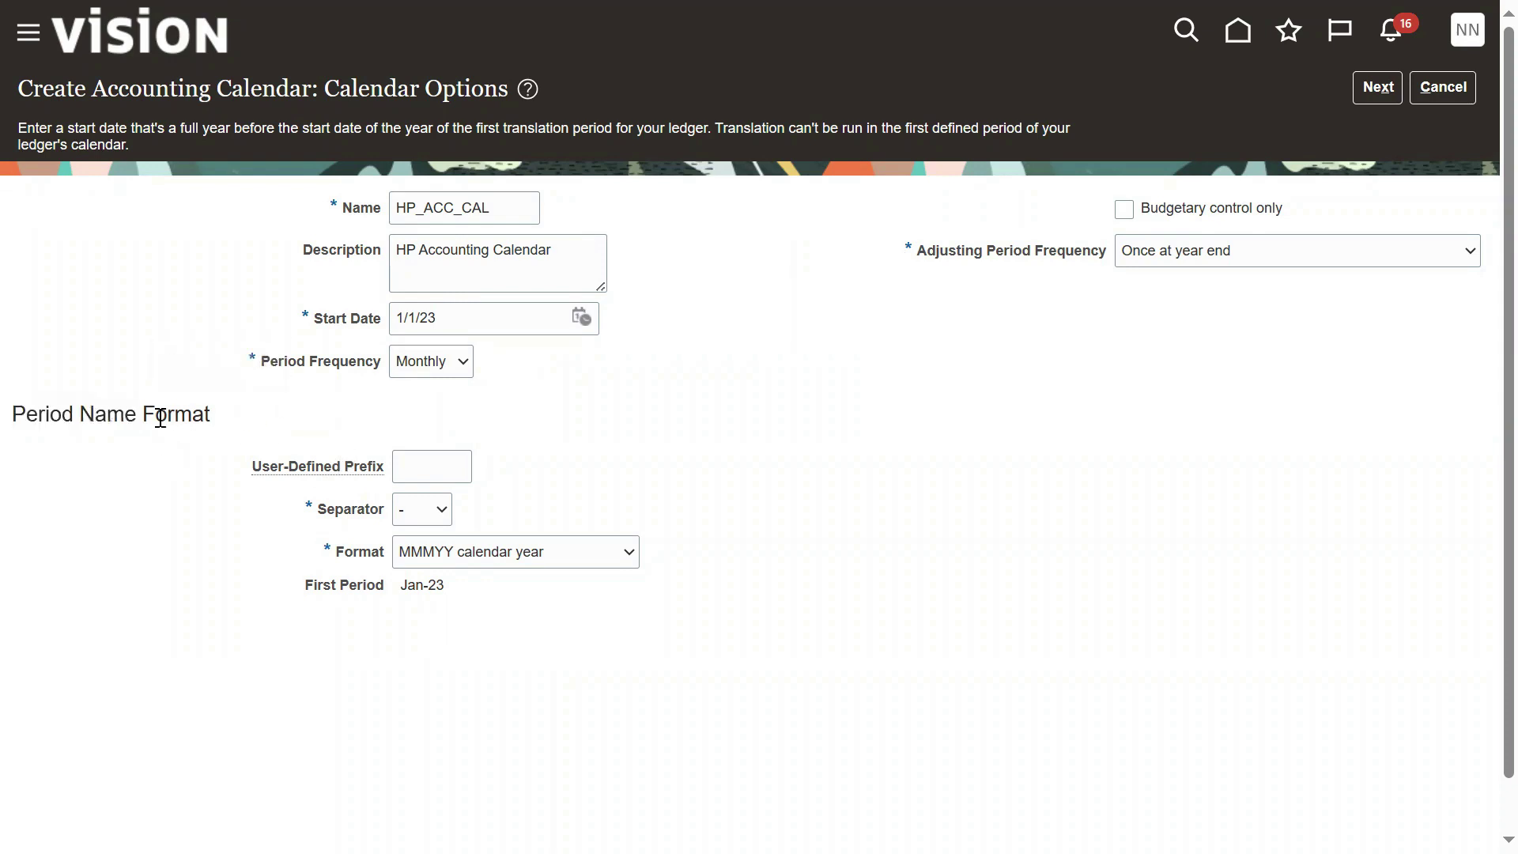
pyautogui.moveTo(143, 416); pyautogui.dragTo(244, 427)
# Add prefix HP with '-' separator and MMMYY calendar year format, giving HPJan-23, then continue.
pyautogui.click(429, 470)
pyautogui.write('HP')
pyautogui.click(498, 473)
pyautogui.click(443, 514)
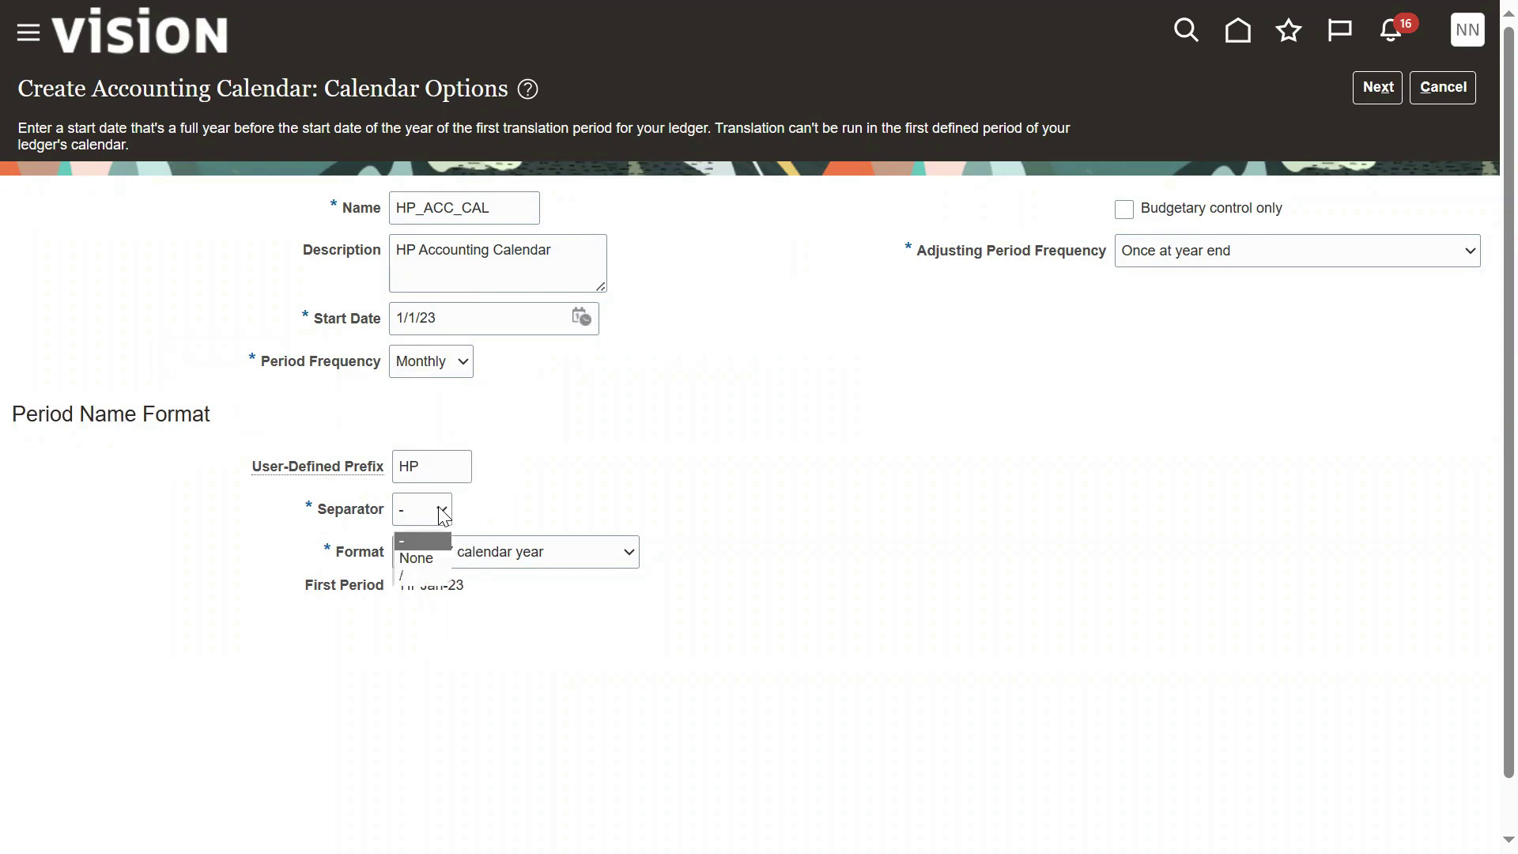
pyautogui.click(439, 540)
pyautogui.click(506, 557)
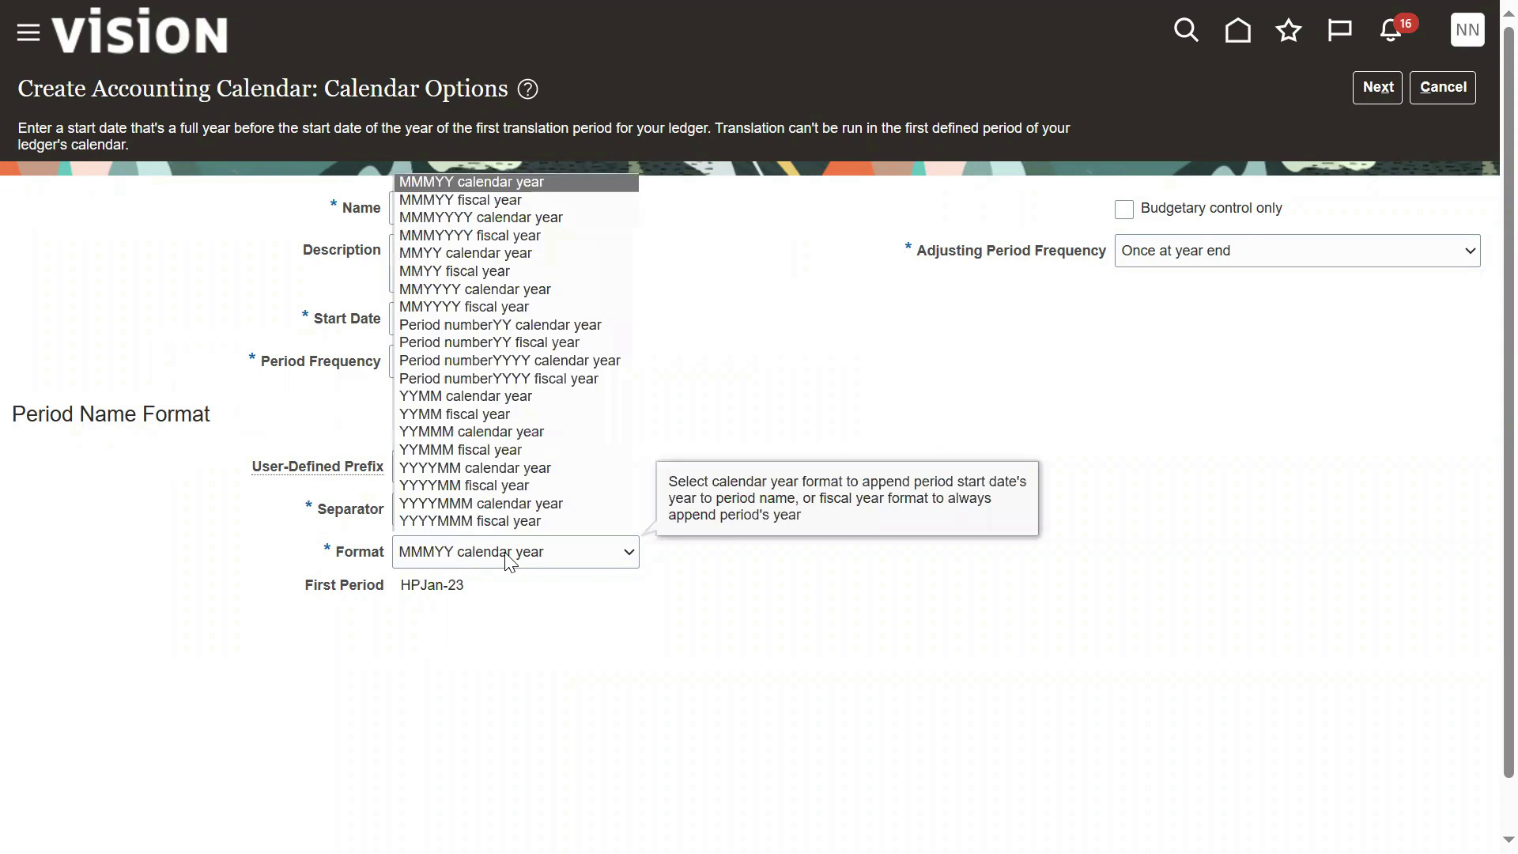
pyautogui.click(510, 559)
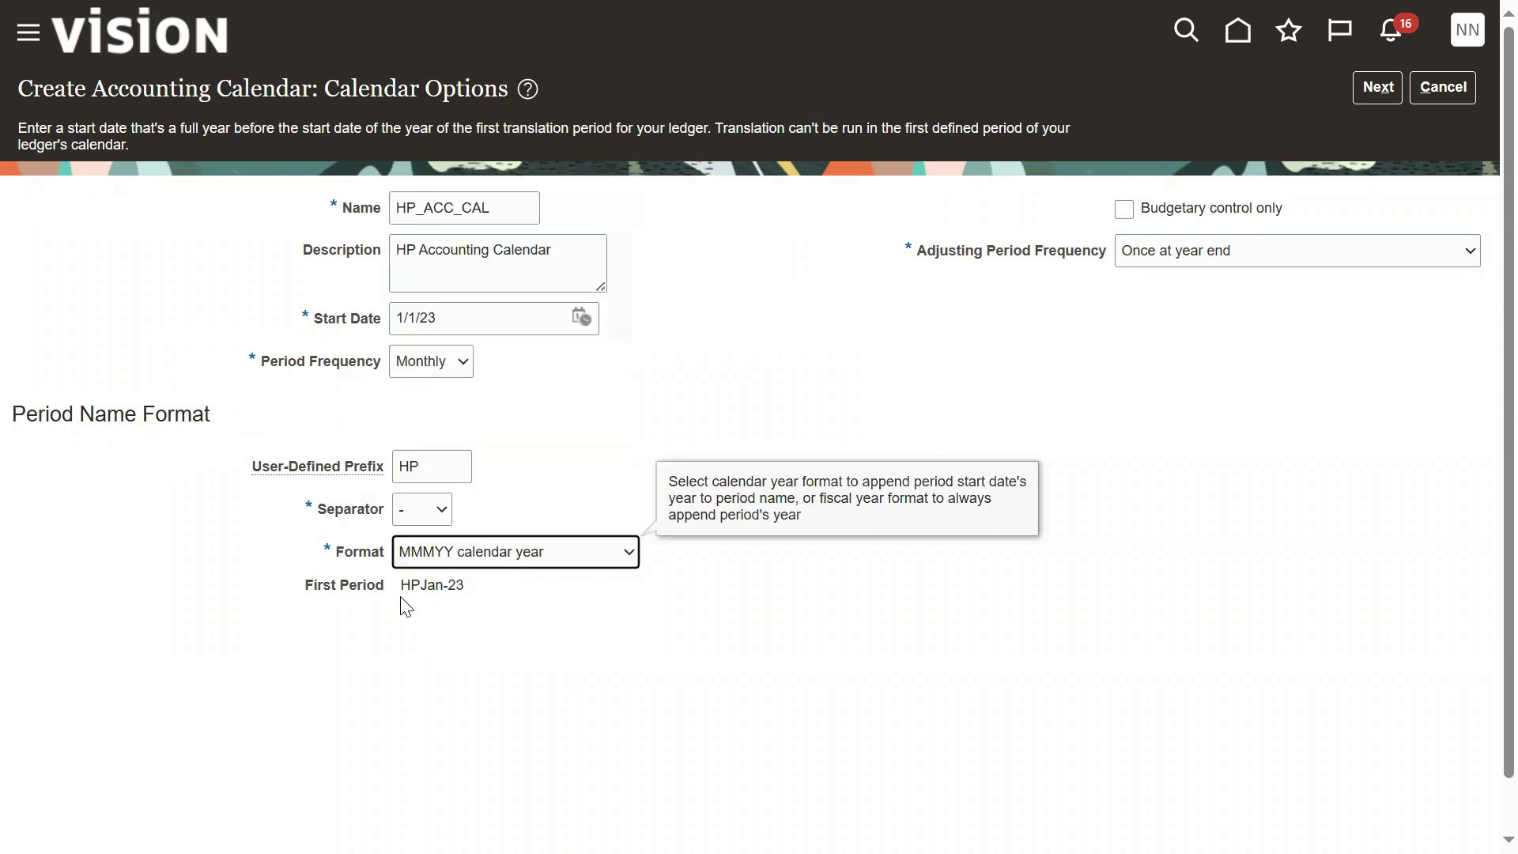
pyautogui.moveTo(402, 586); pyautogui.dragTo(464, 586)
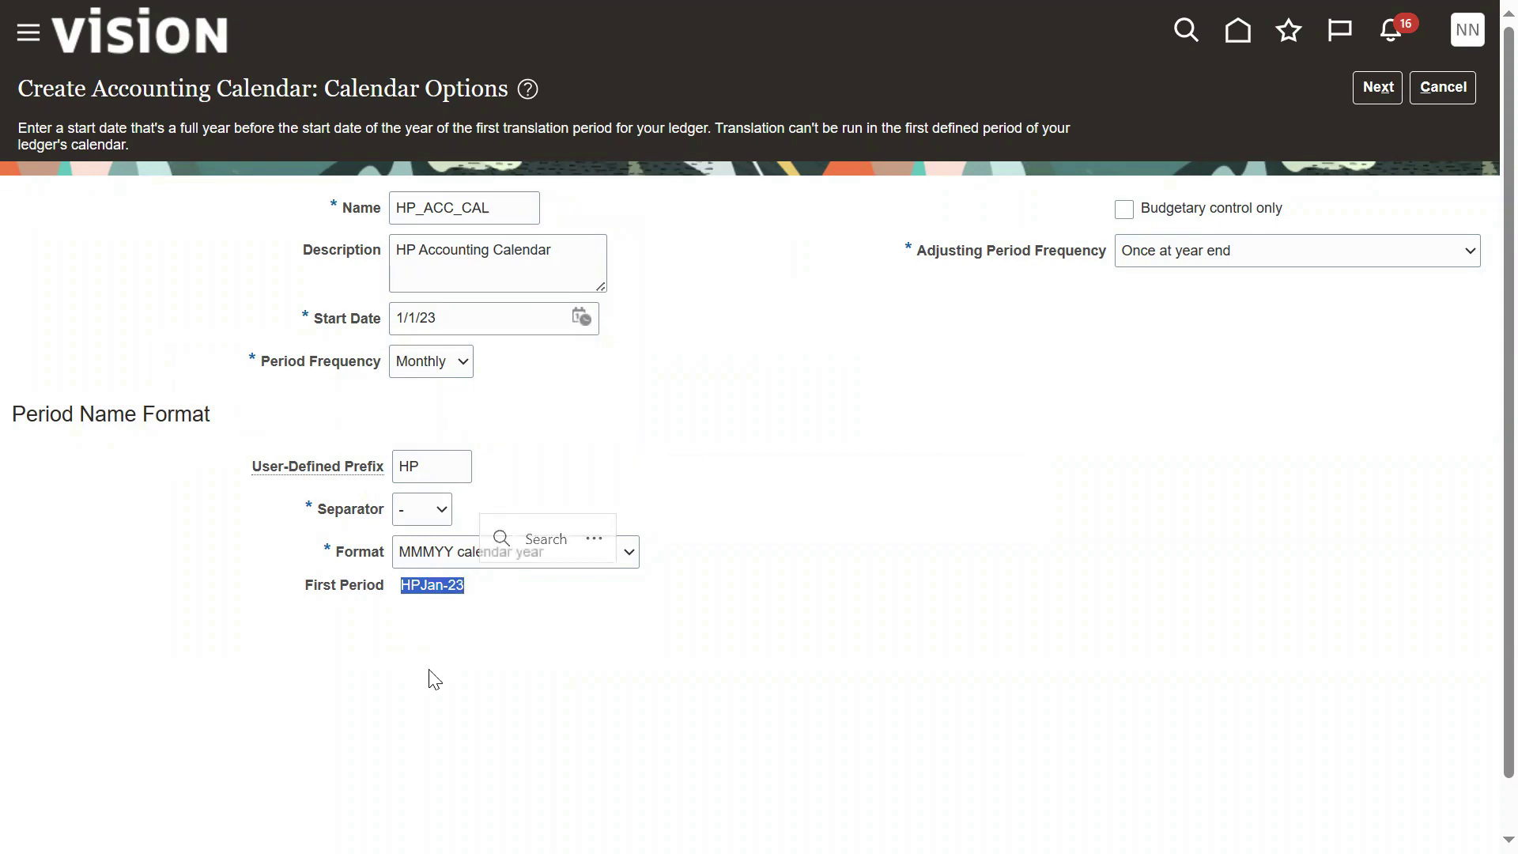
pyautogui.click(992, 523)
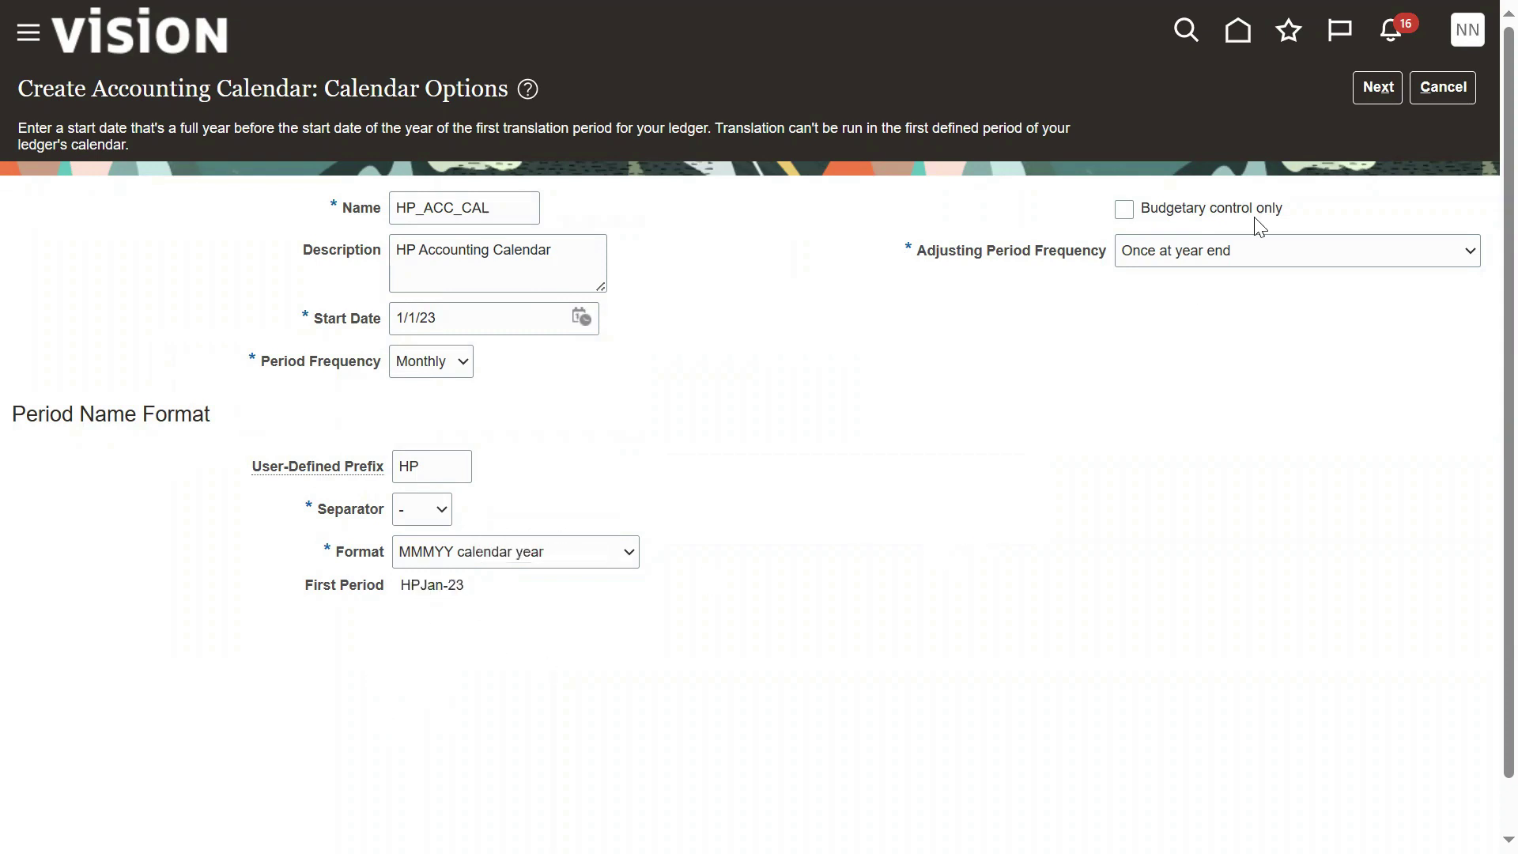
pyautogui.click(1380, 79)
pyautogui.moveTo(12, 384); pyautogui.dragTo(83, 383)
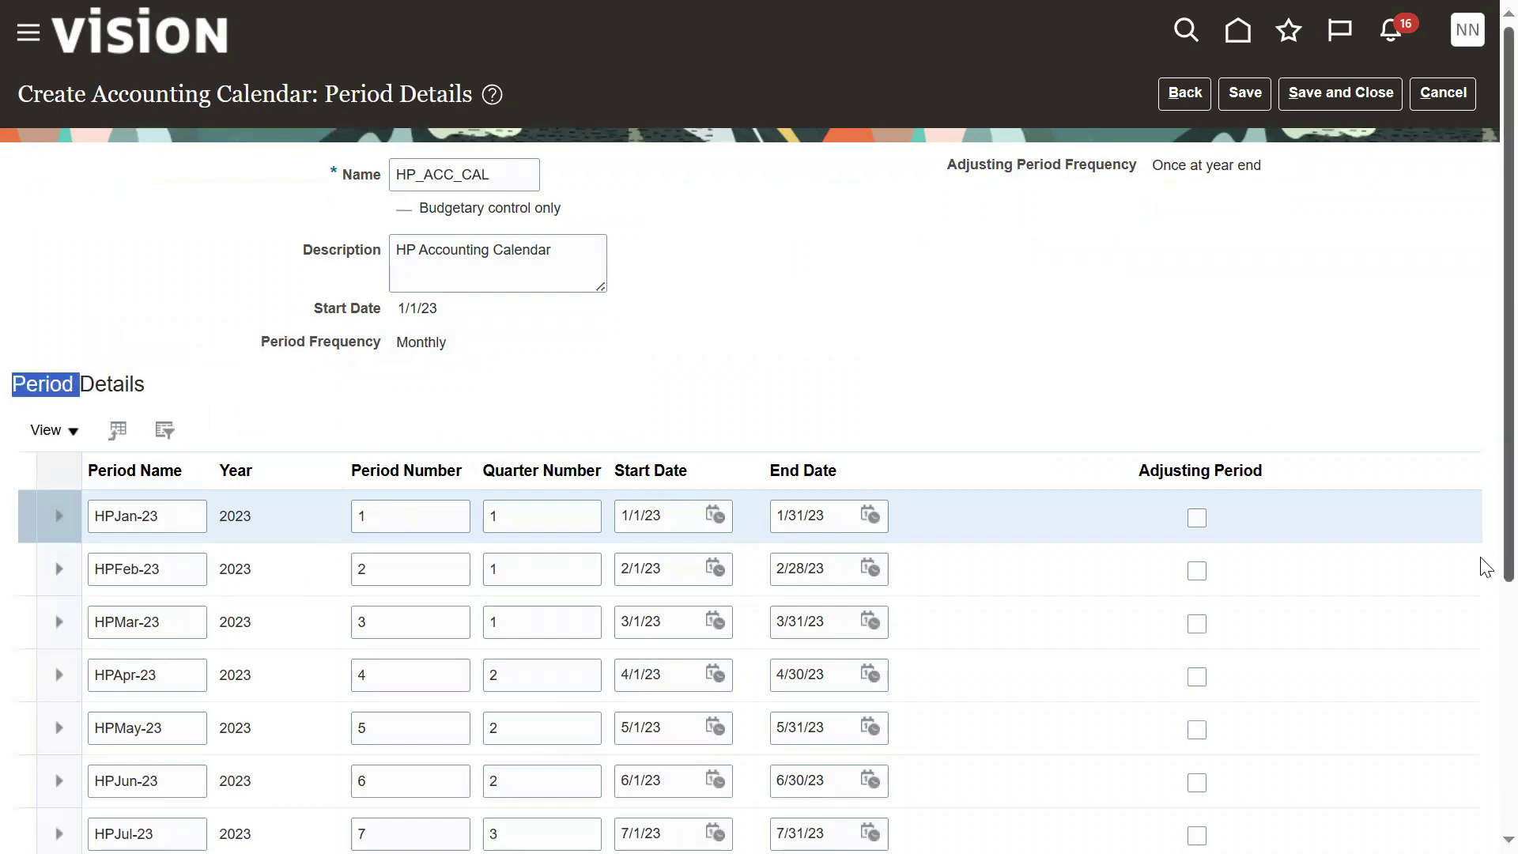
pyautogui.scroll(-5, 1481, 552)
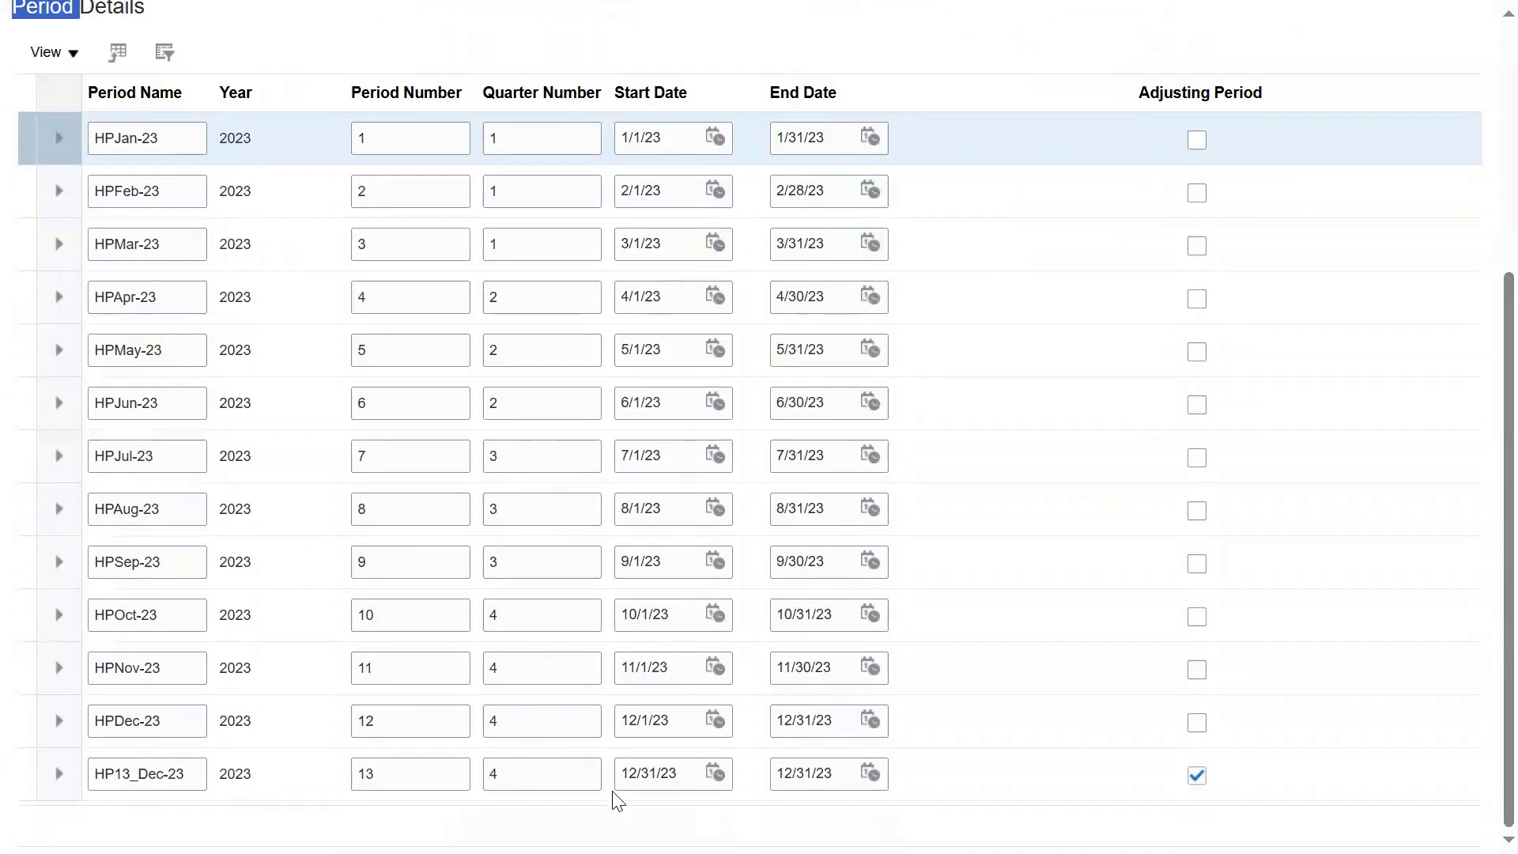
pyautogui.click(269, 774)
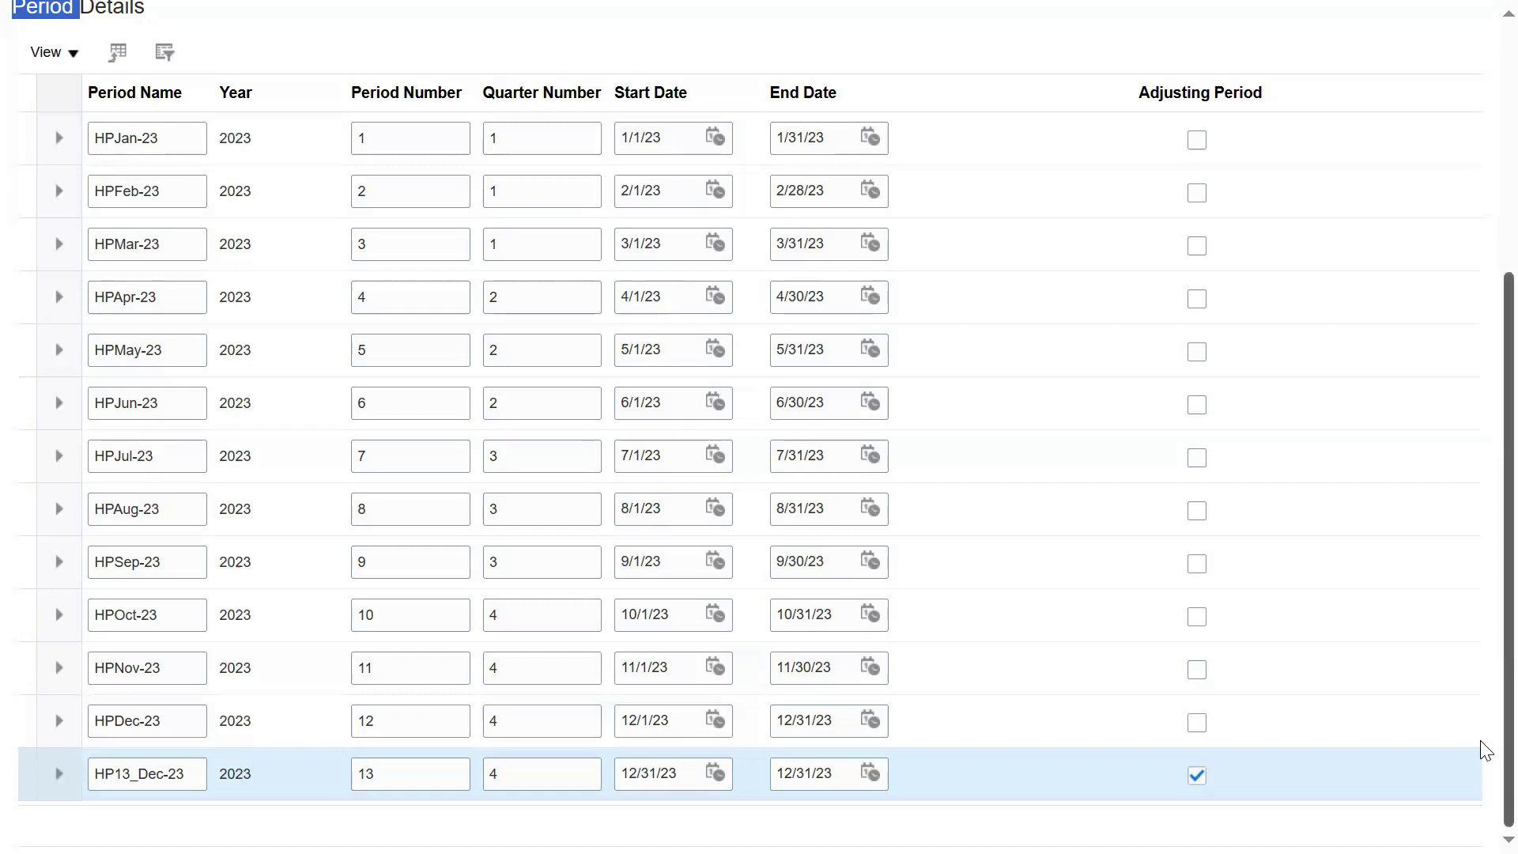
pyautogui.scroll(2, 1481, 712)
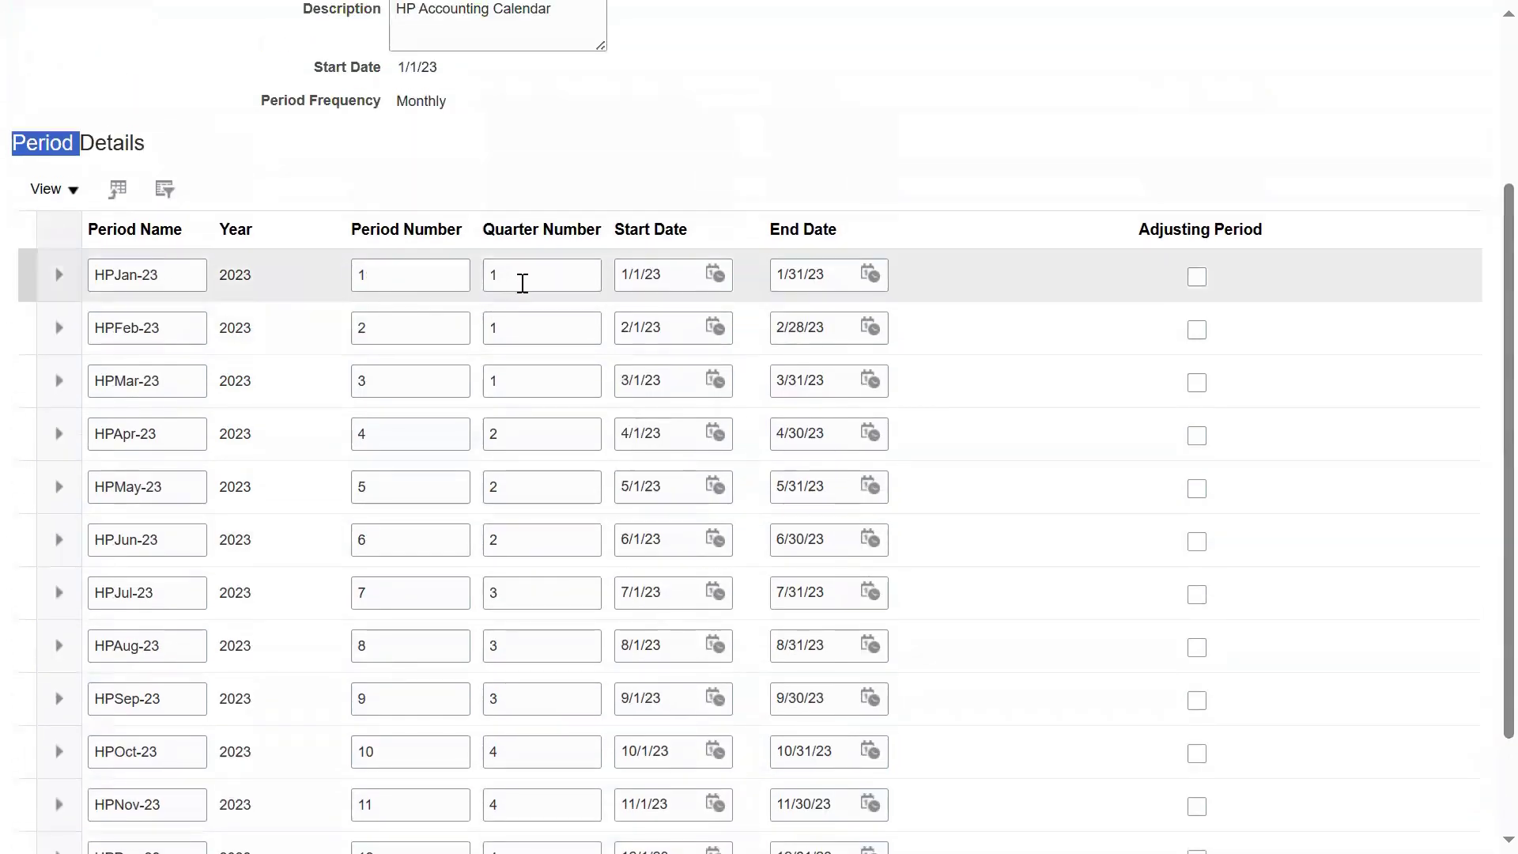
pyautogui.click(516, 284)
pyautogui.click(521, 434)
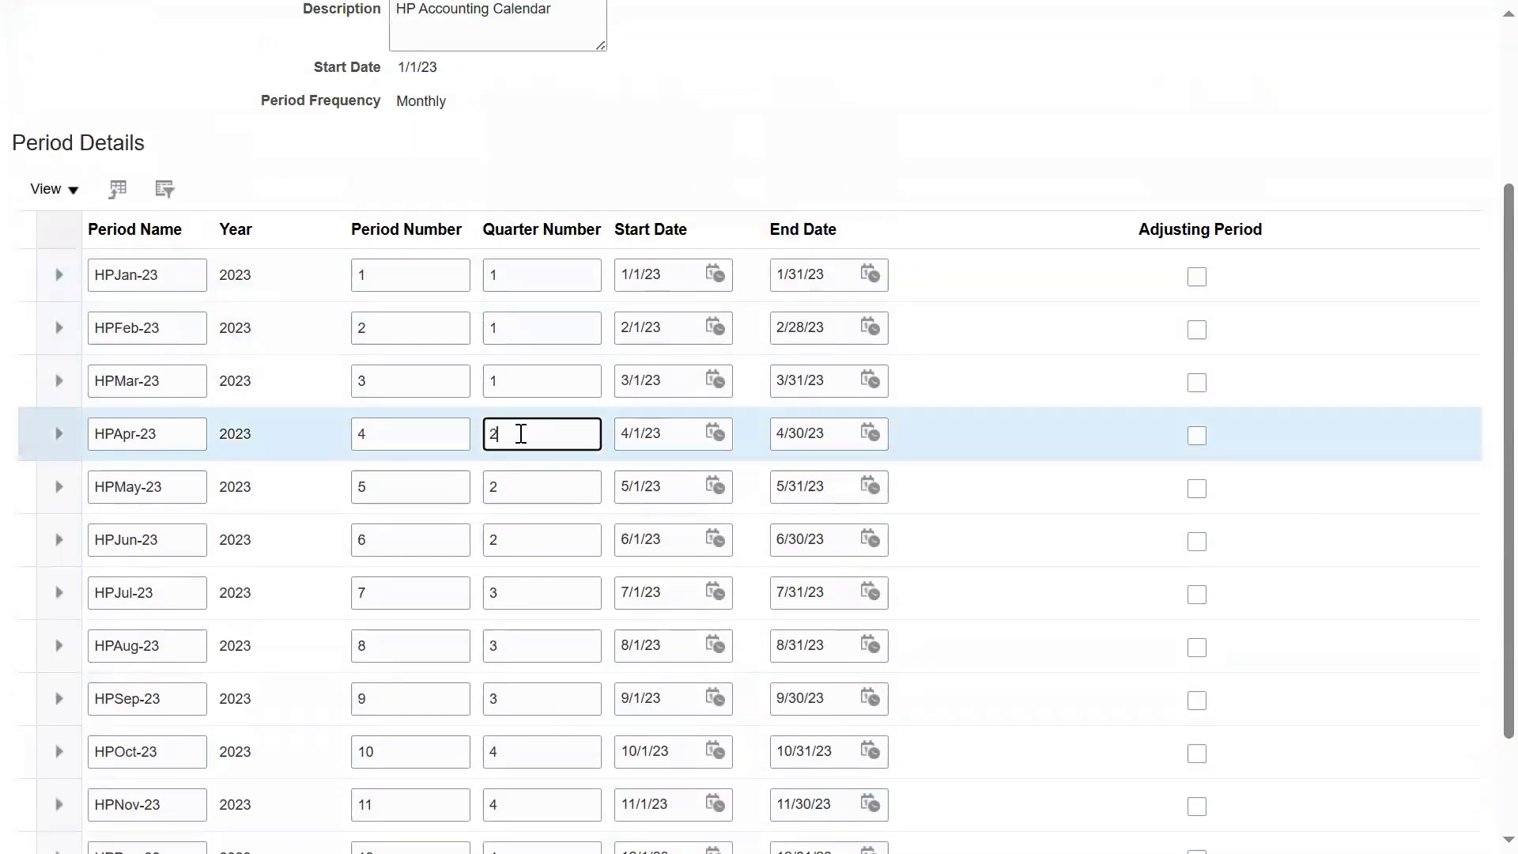
pyautogui.click(542, 594)
pyautogui.click(542, 748)
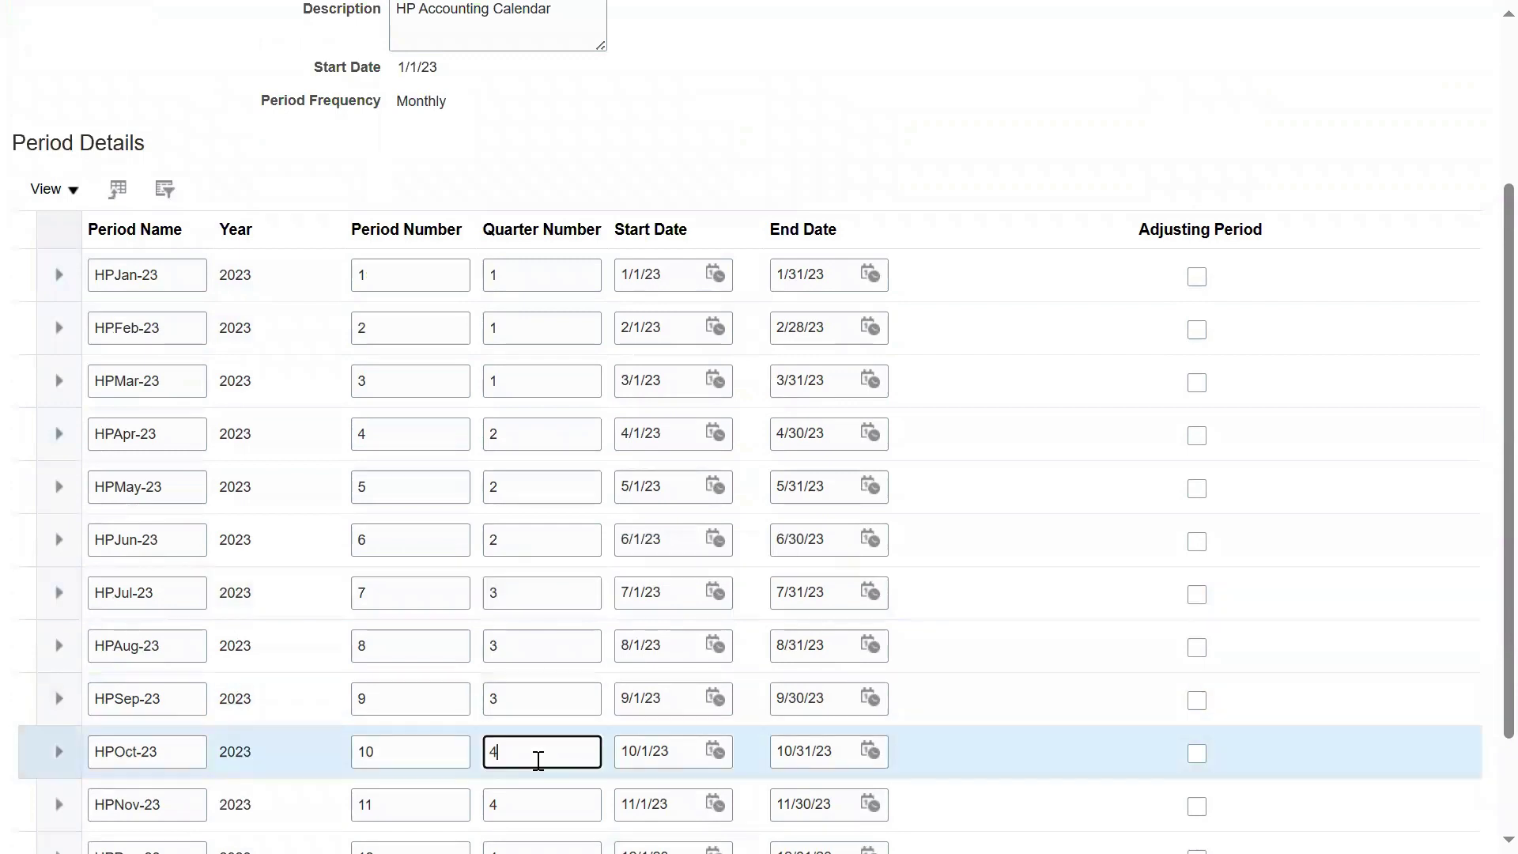
pyautogui.scroll(-3, 1486, 785)
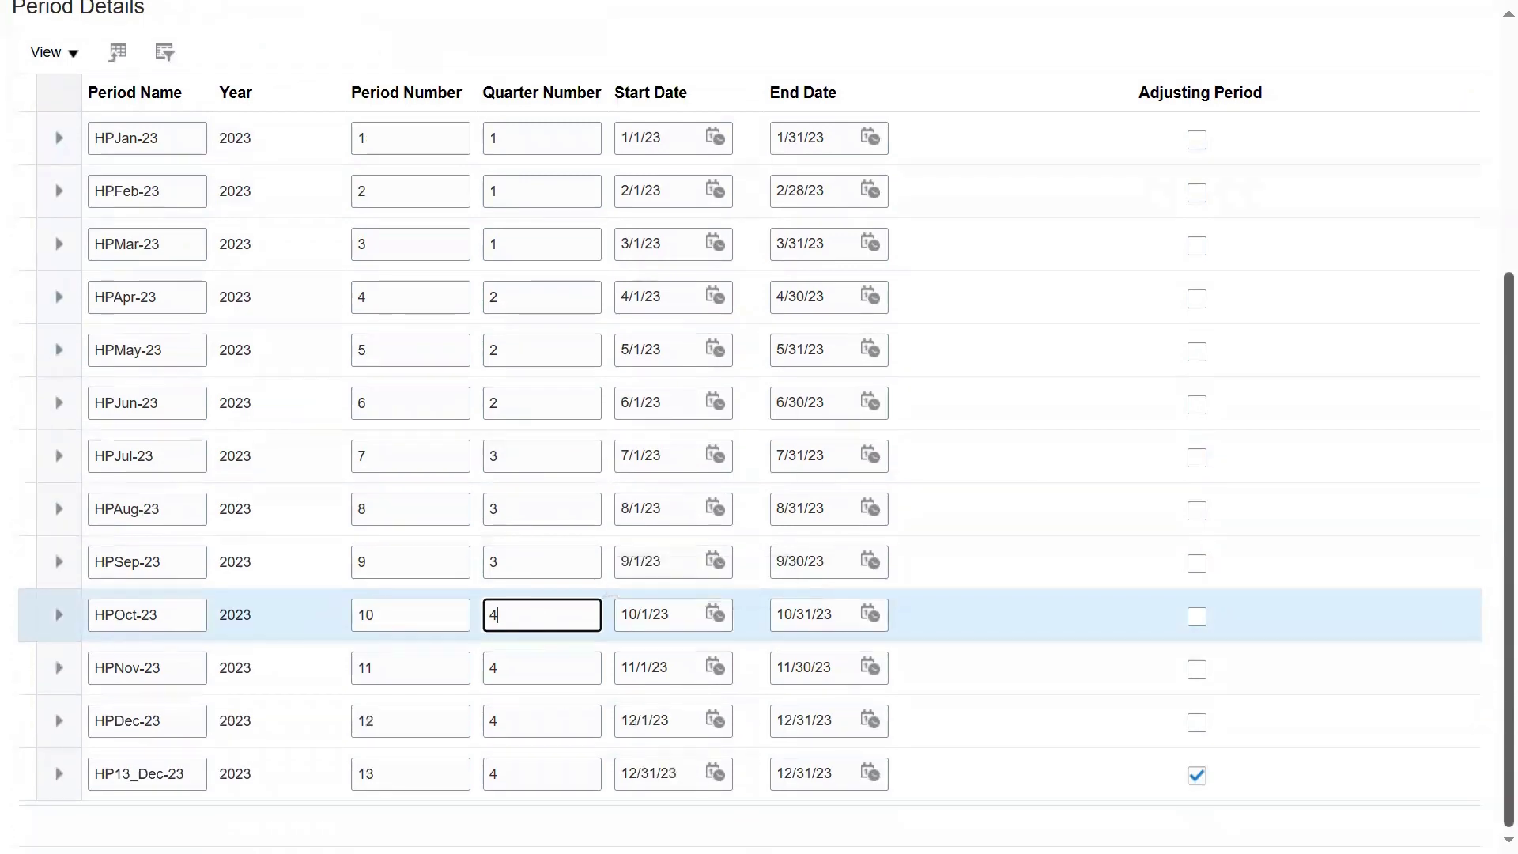
pyautogui.click(514, 774)
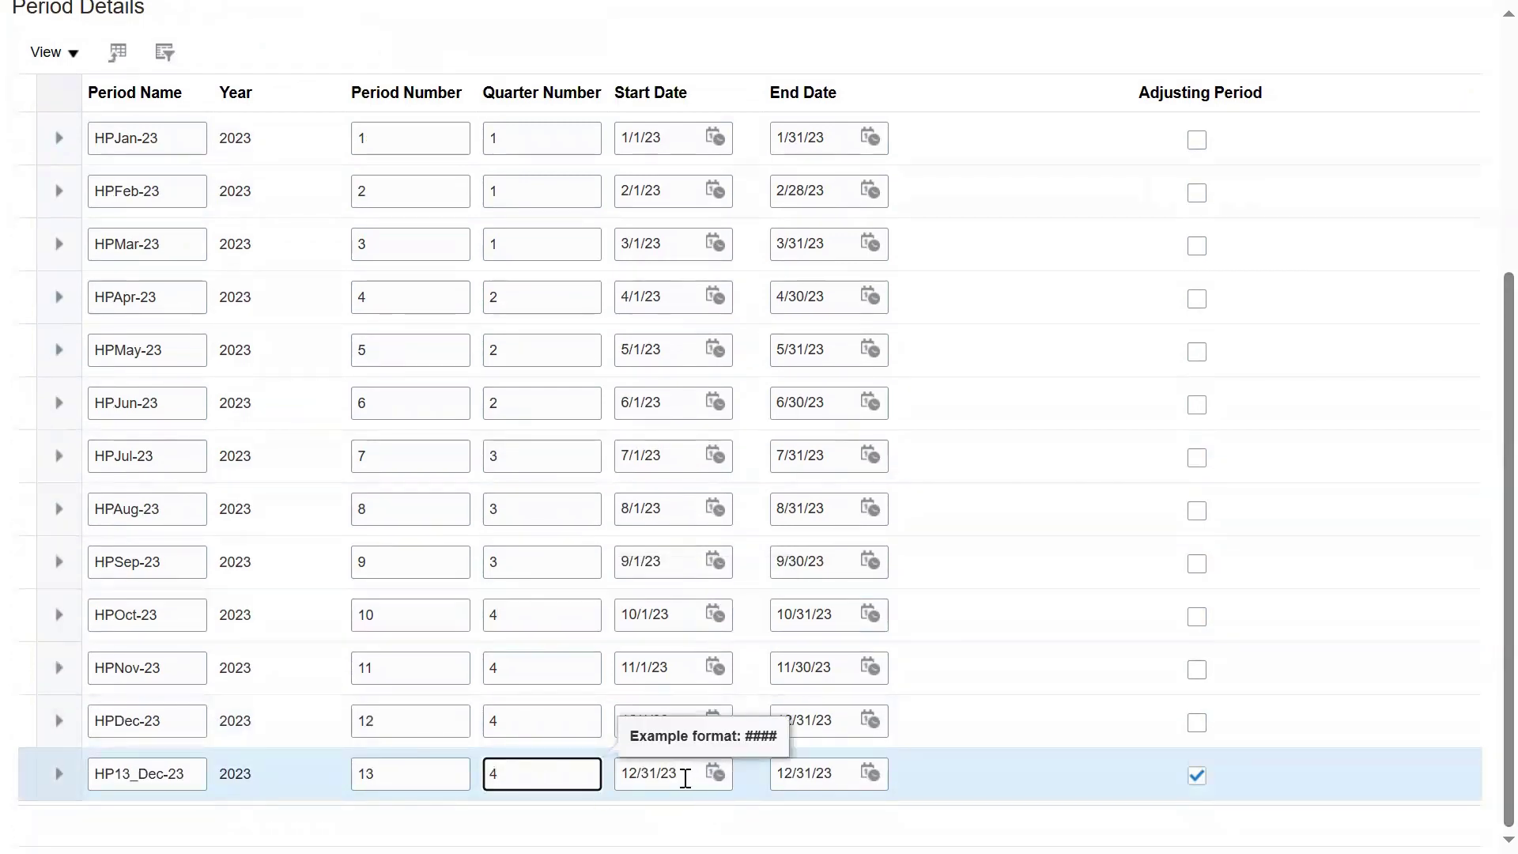
pyautogui.click(684, 774)
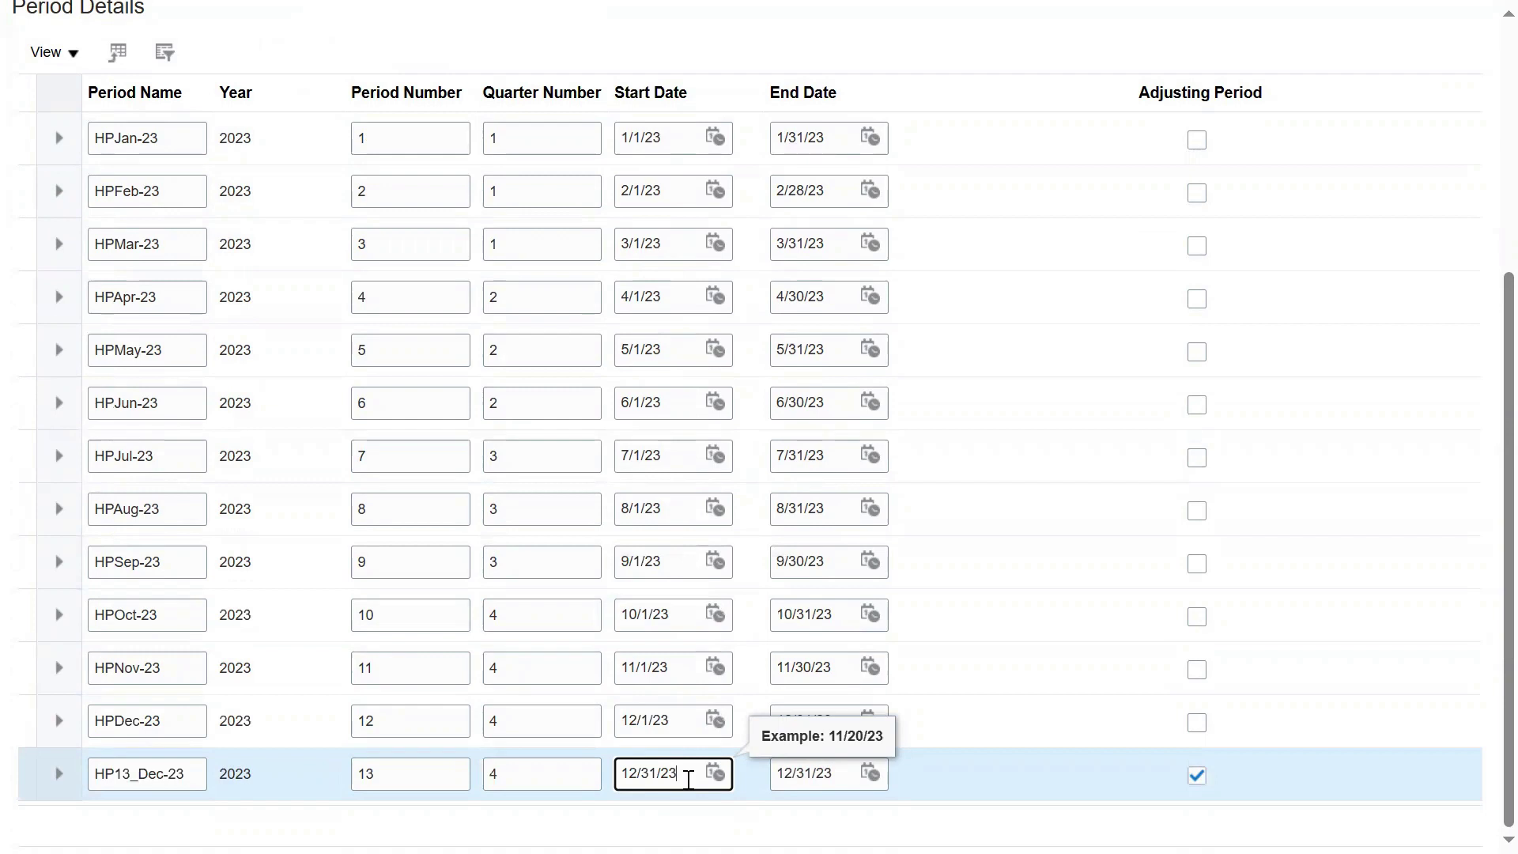
pyautogui.click(837, 771)
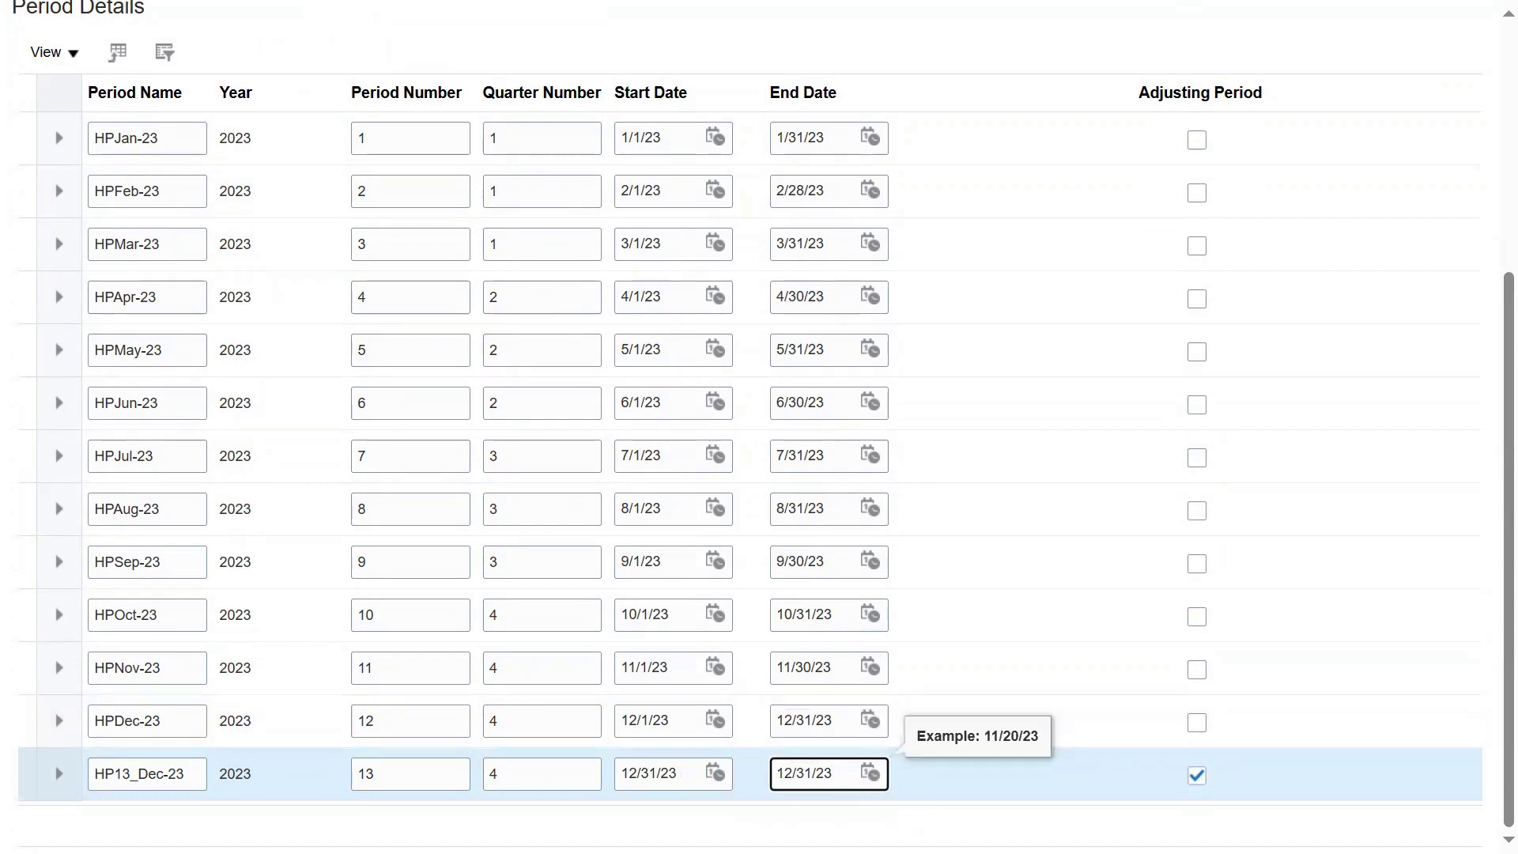
pyautogui.scroll(5, 1477, 627)
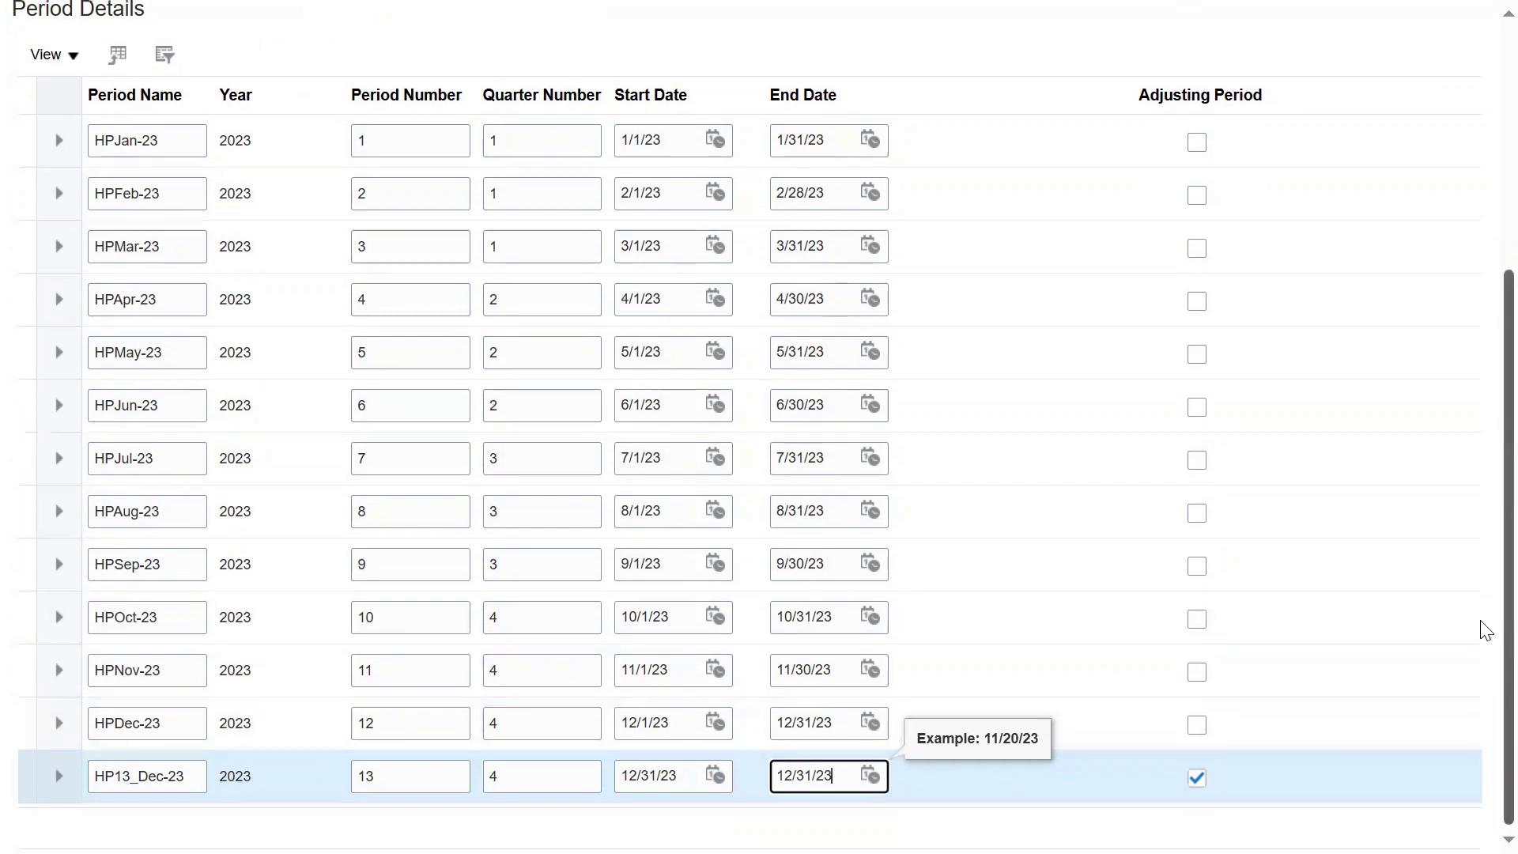
# Save and close the HP_ACC_CAL calendar, then switch to the Ledger Setup Process workbook.
pyautogui.click(1346, 101)
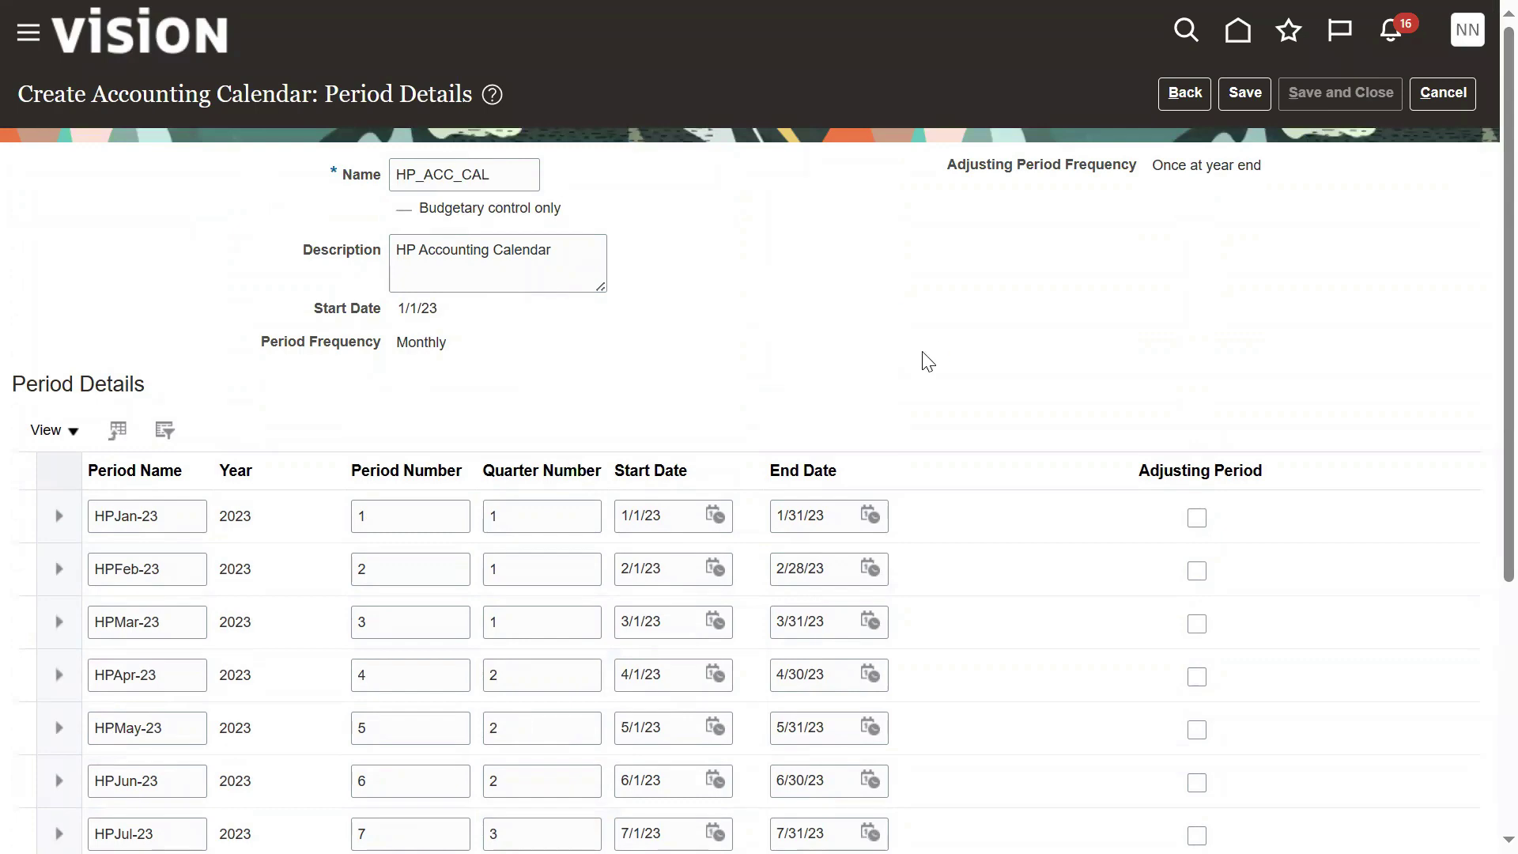
pyautogui.hotkey('alt', 'Tab')
pyautogui.hotkey('alt', 'Tab')
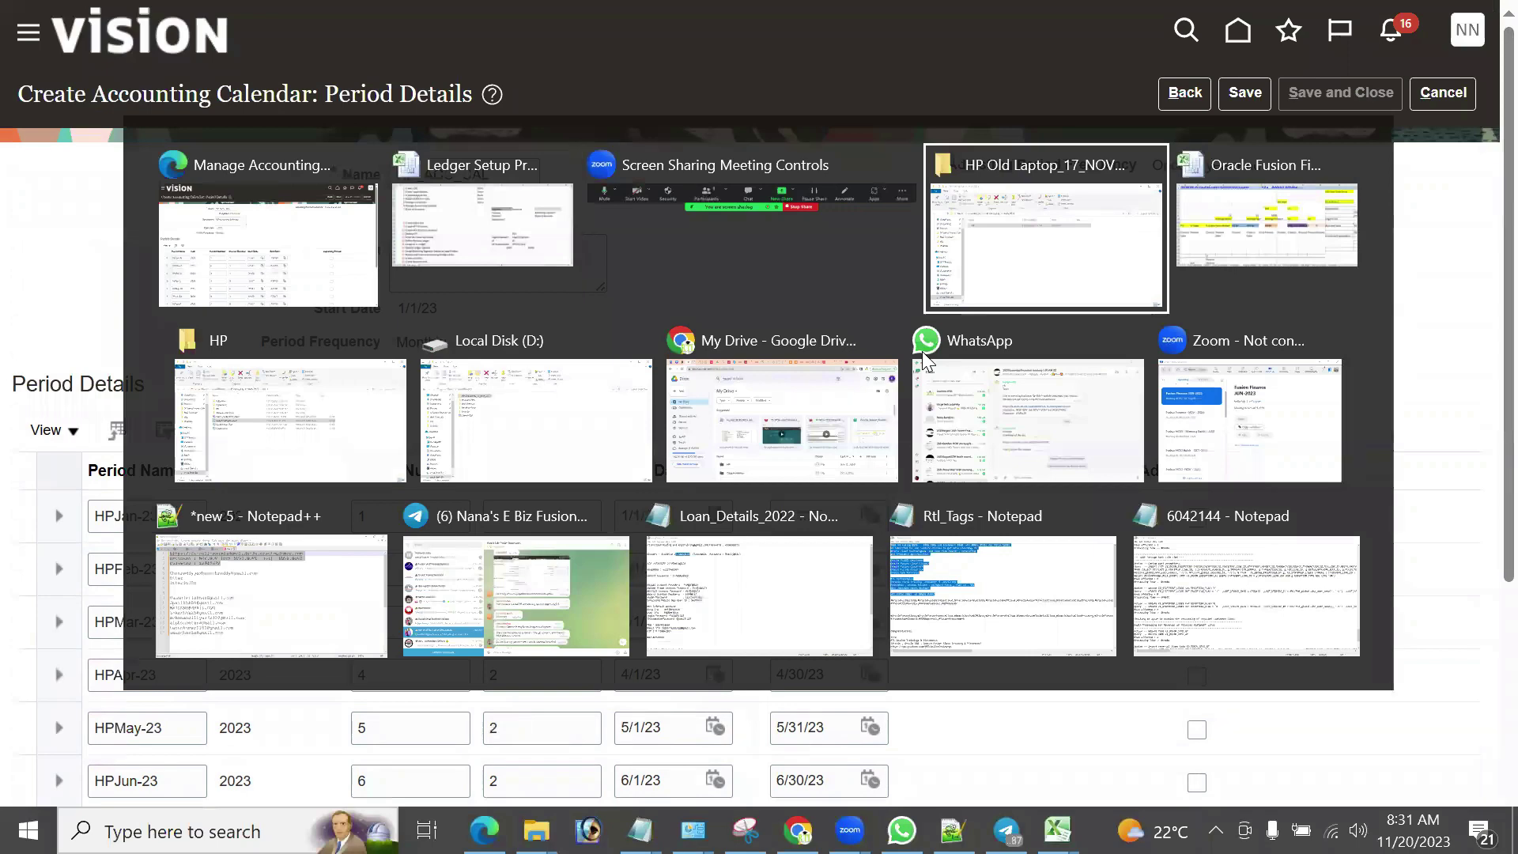
pyautogui.hotkey('shift', 'alt', 'Tab')
pyautogui.hotkey('shift', 'alt', 'Tab')
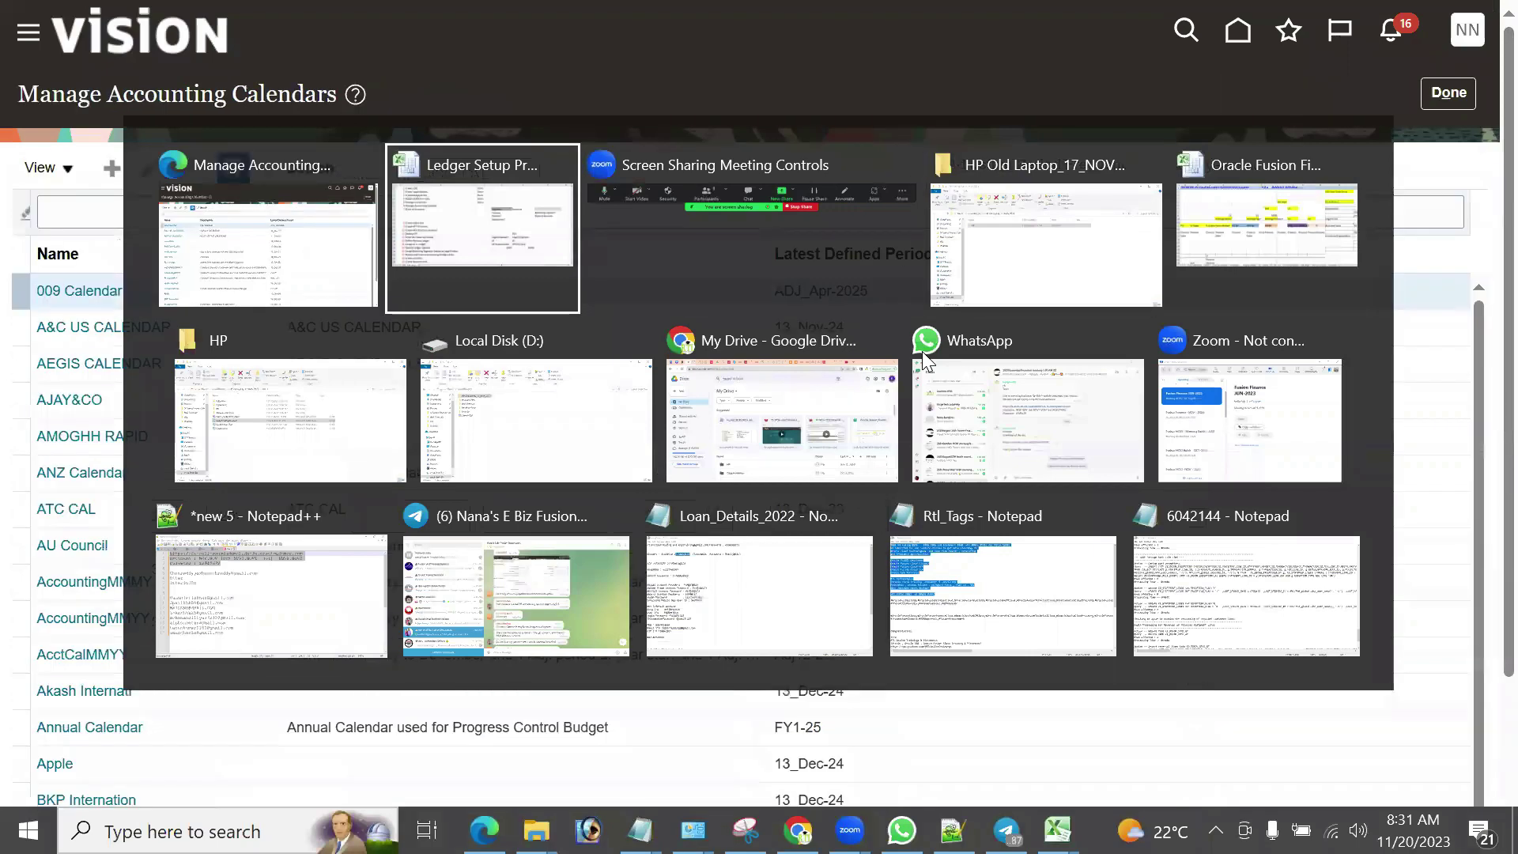
pyautogui.click(1323, 772)
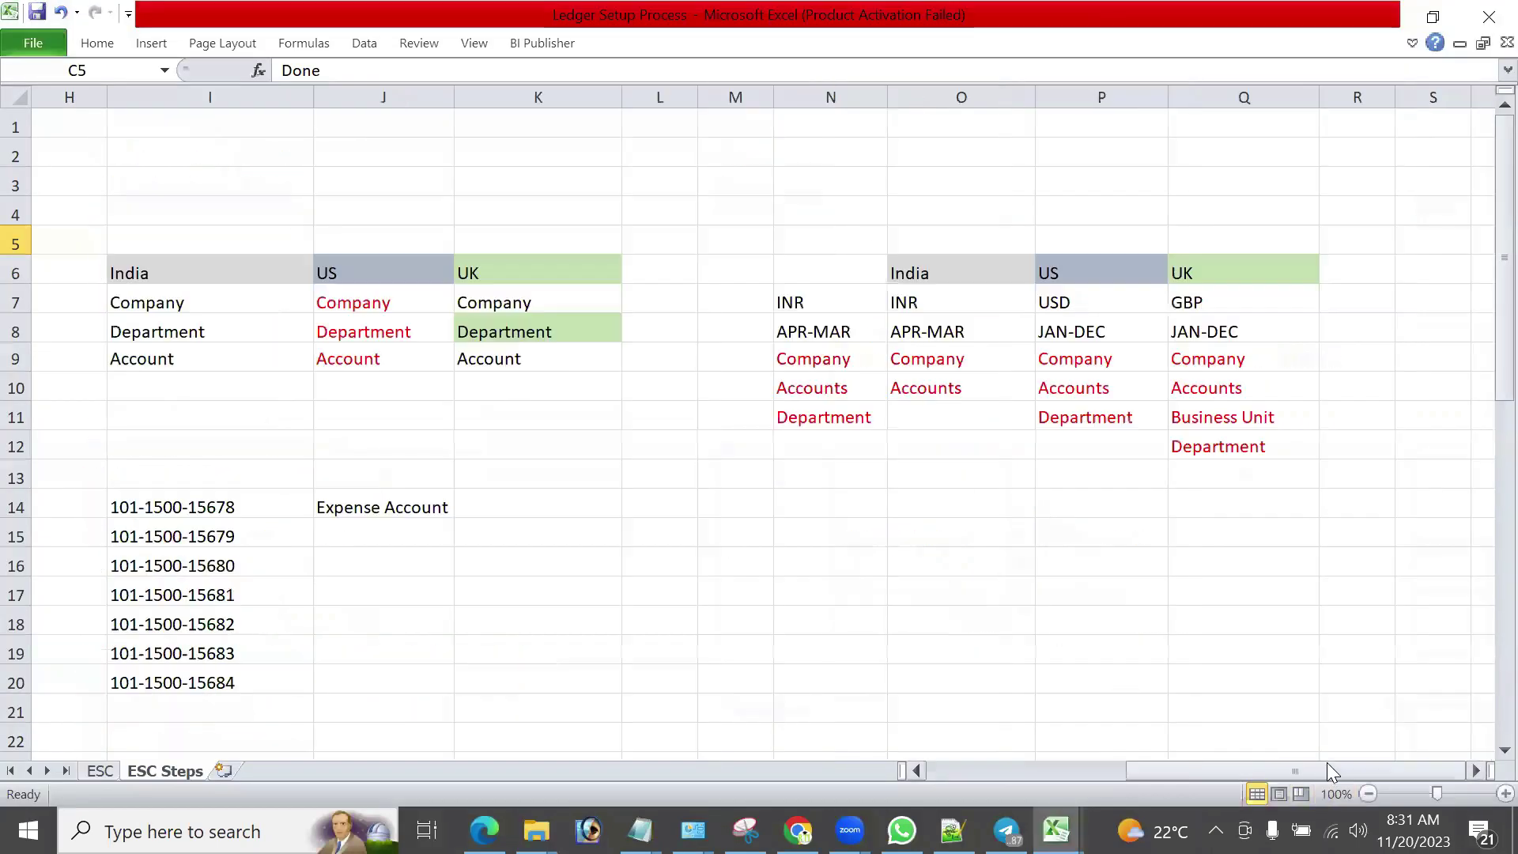
# Scroll right and select the India entries in column O, including APR-MAR in O8.
pyautogui.click(1475, 769)
pyautogui.click(1475, 769)
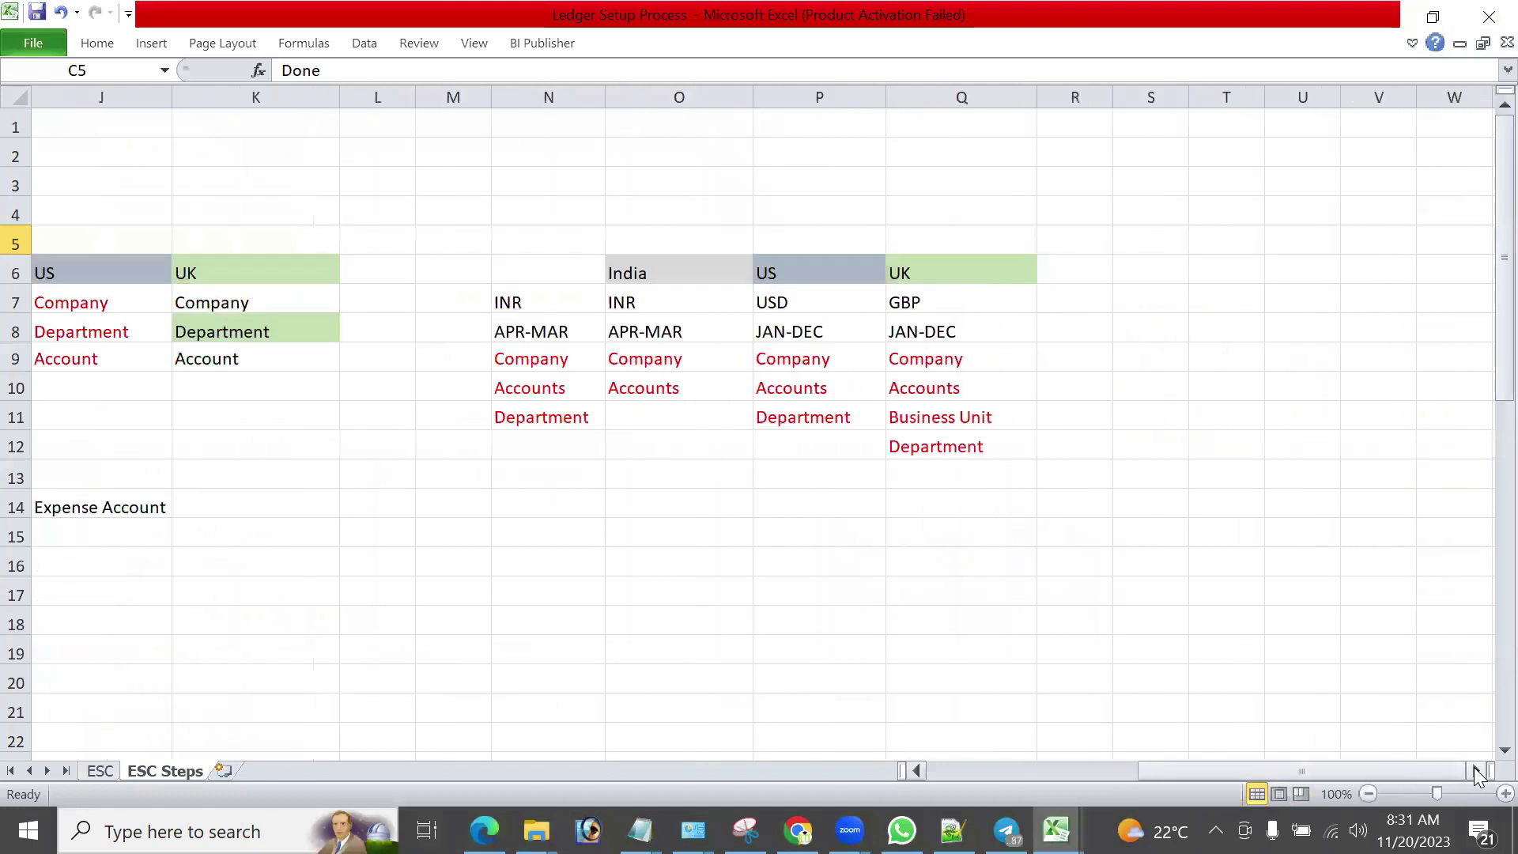
pyautogui.click(1476, 769)
pyautogui.click(1475, 769)
pyautogui.click(1476, 769)
pyautogui.click(276, 271)
pyautogui.click(329, 339)
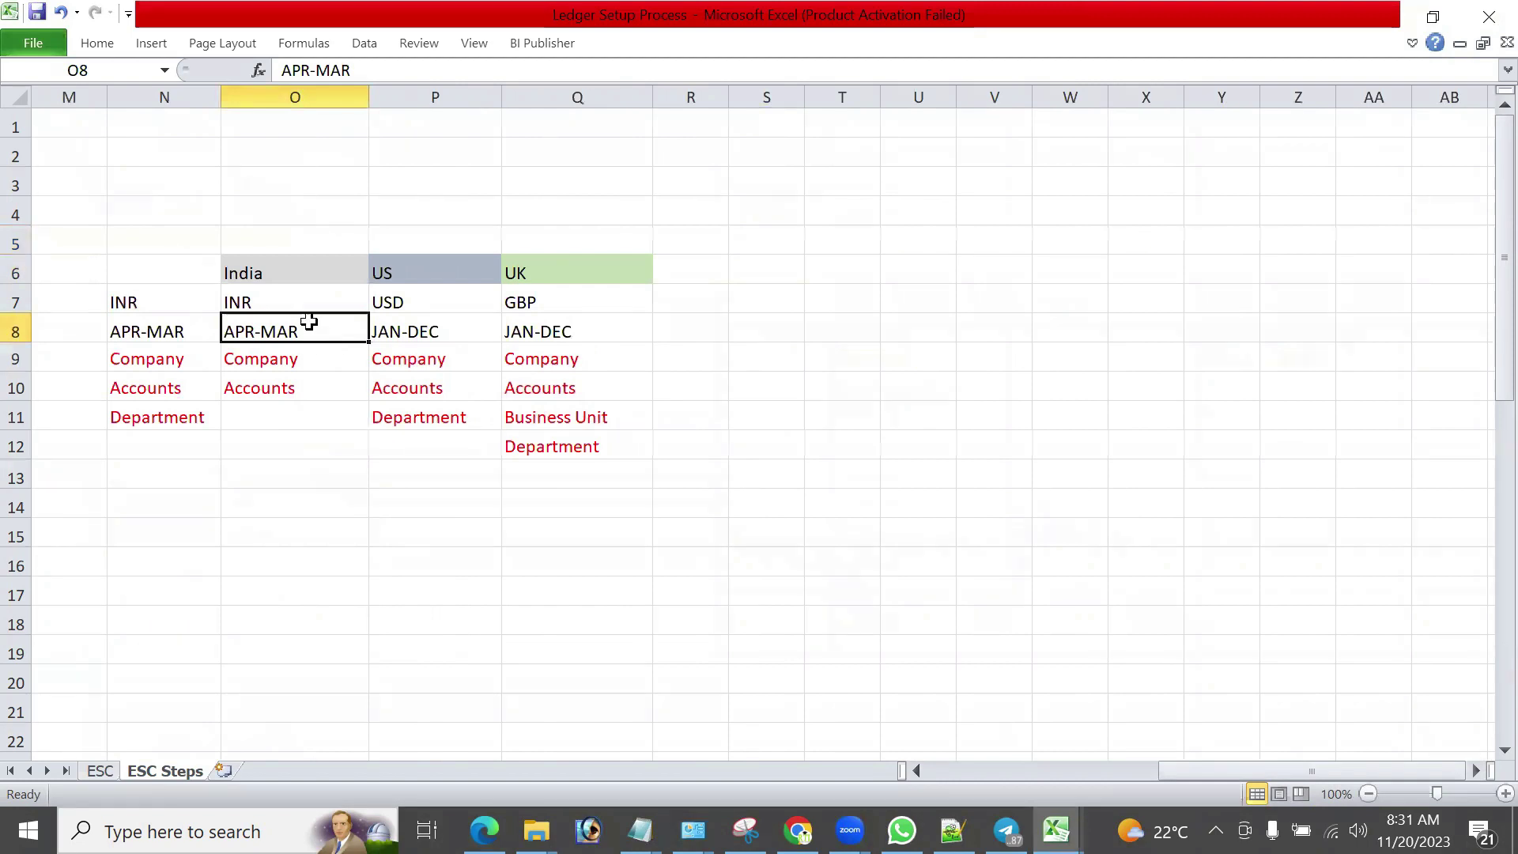
pyautogui.moveTo(314, 300); pyautogui.dragTo(298, 372)
# Review cells N7–N11 (INR, APR-MAR), then switch back to the Oracle browser.
pyautogui.click(177, 314)
pyautogui.moveTo(177, 314); pyautogui.dragTo(162, 414)
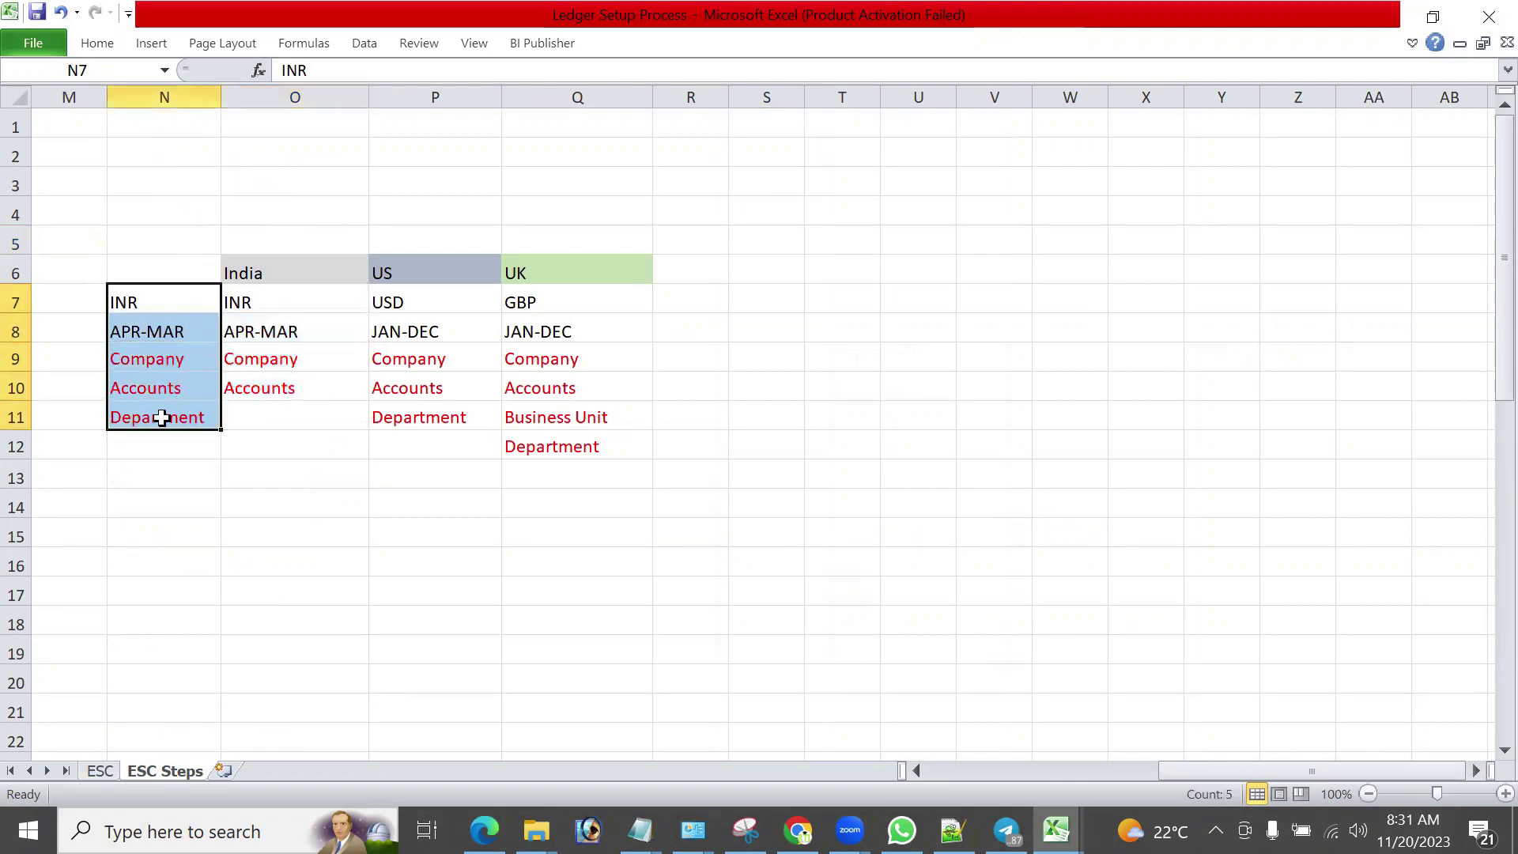
pyautogui.click(287, 331)
pyautogui.click(183, 327)
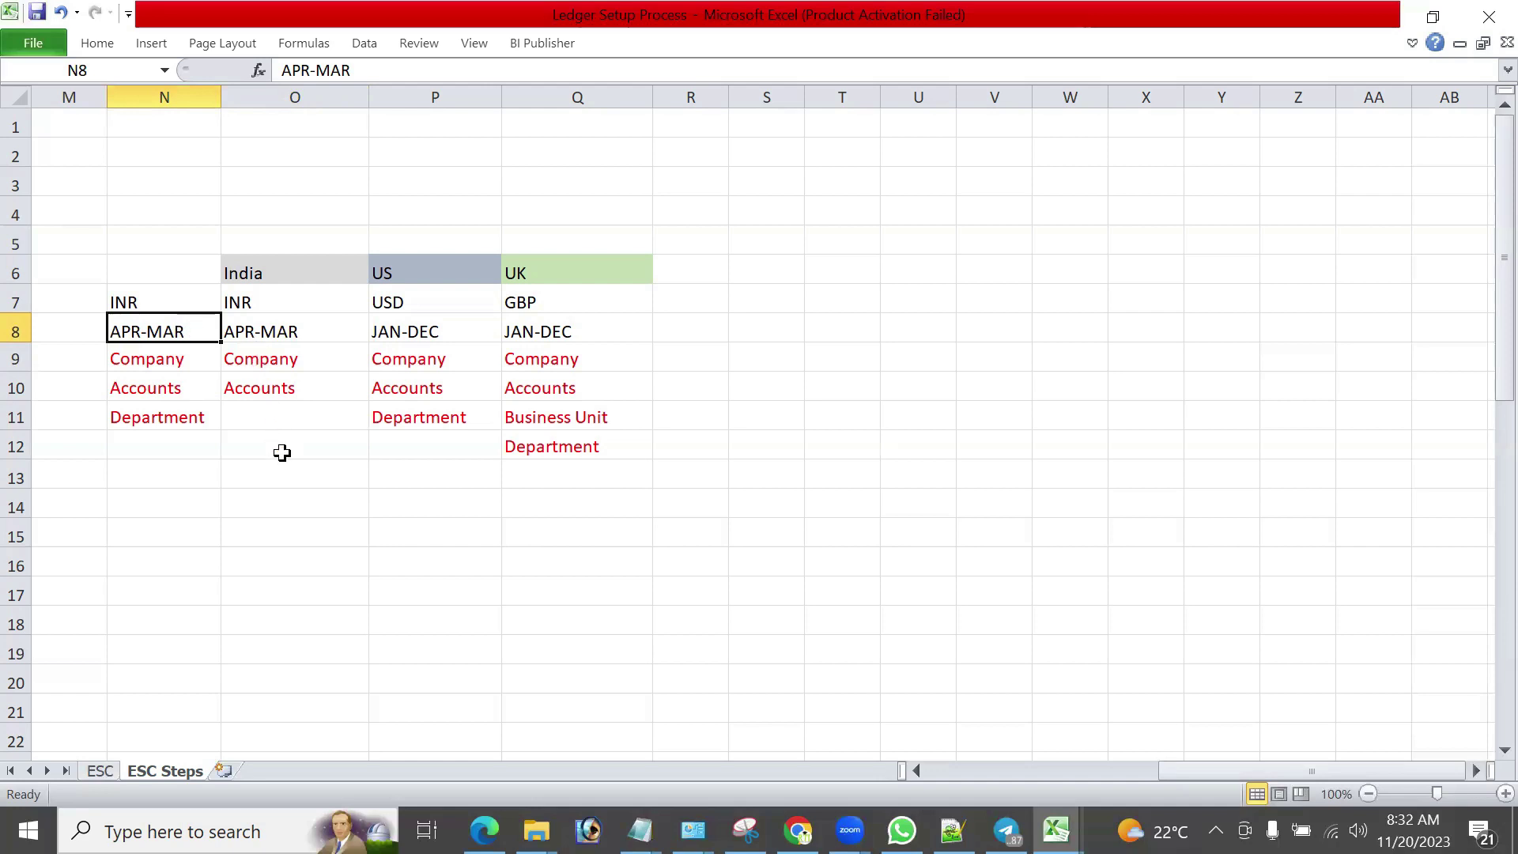
pyautogui.click(484, 830)
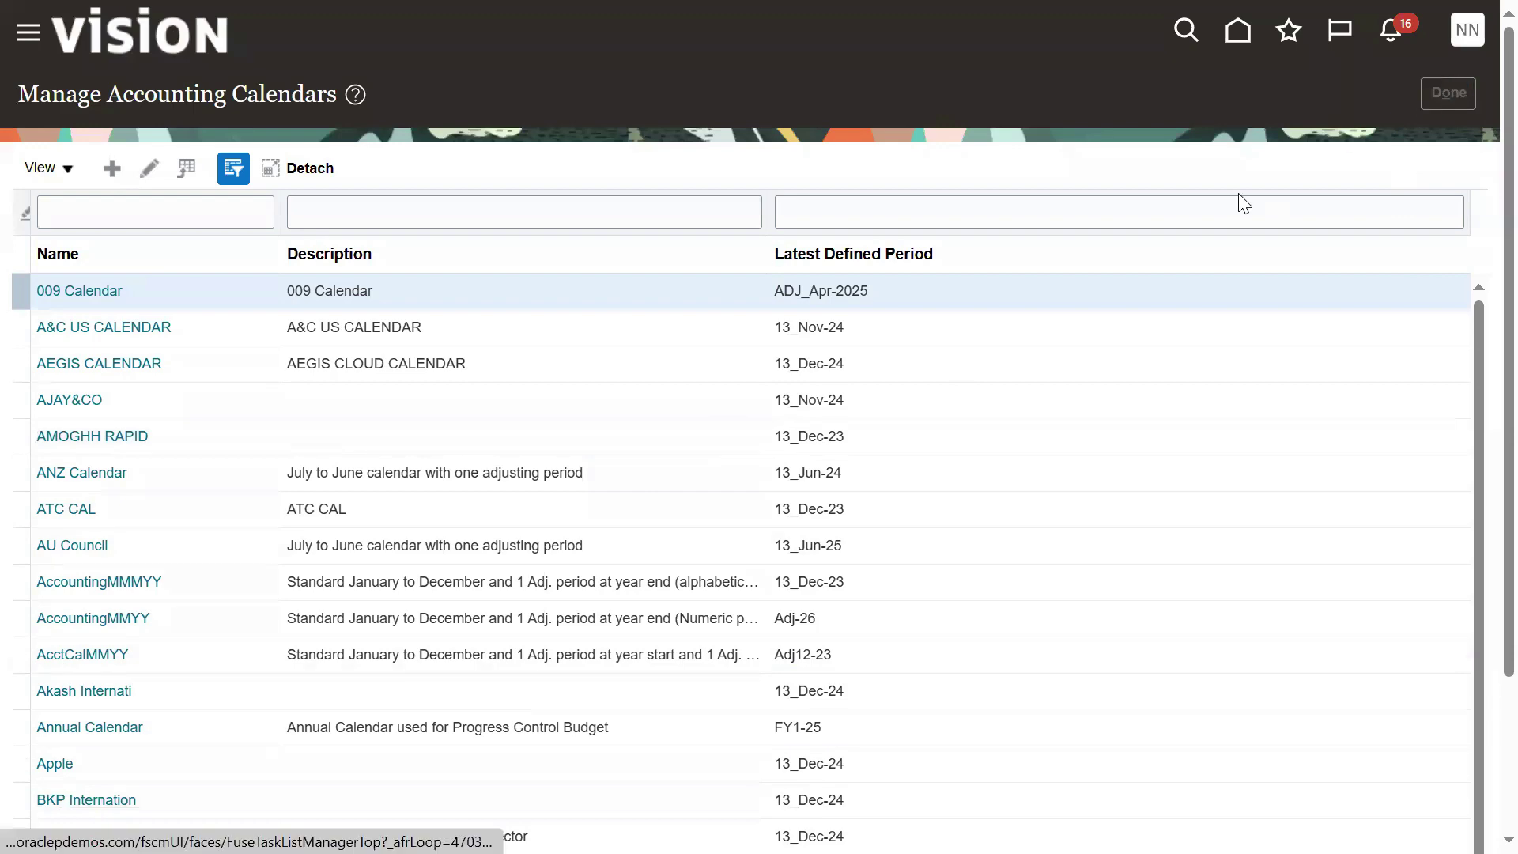
# Back in Excel, enter Done as the status for step 6, Manage Accounting Calendar.
pyautogui.hotkey('alt', 'Tab')
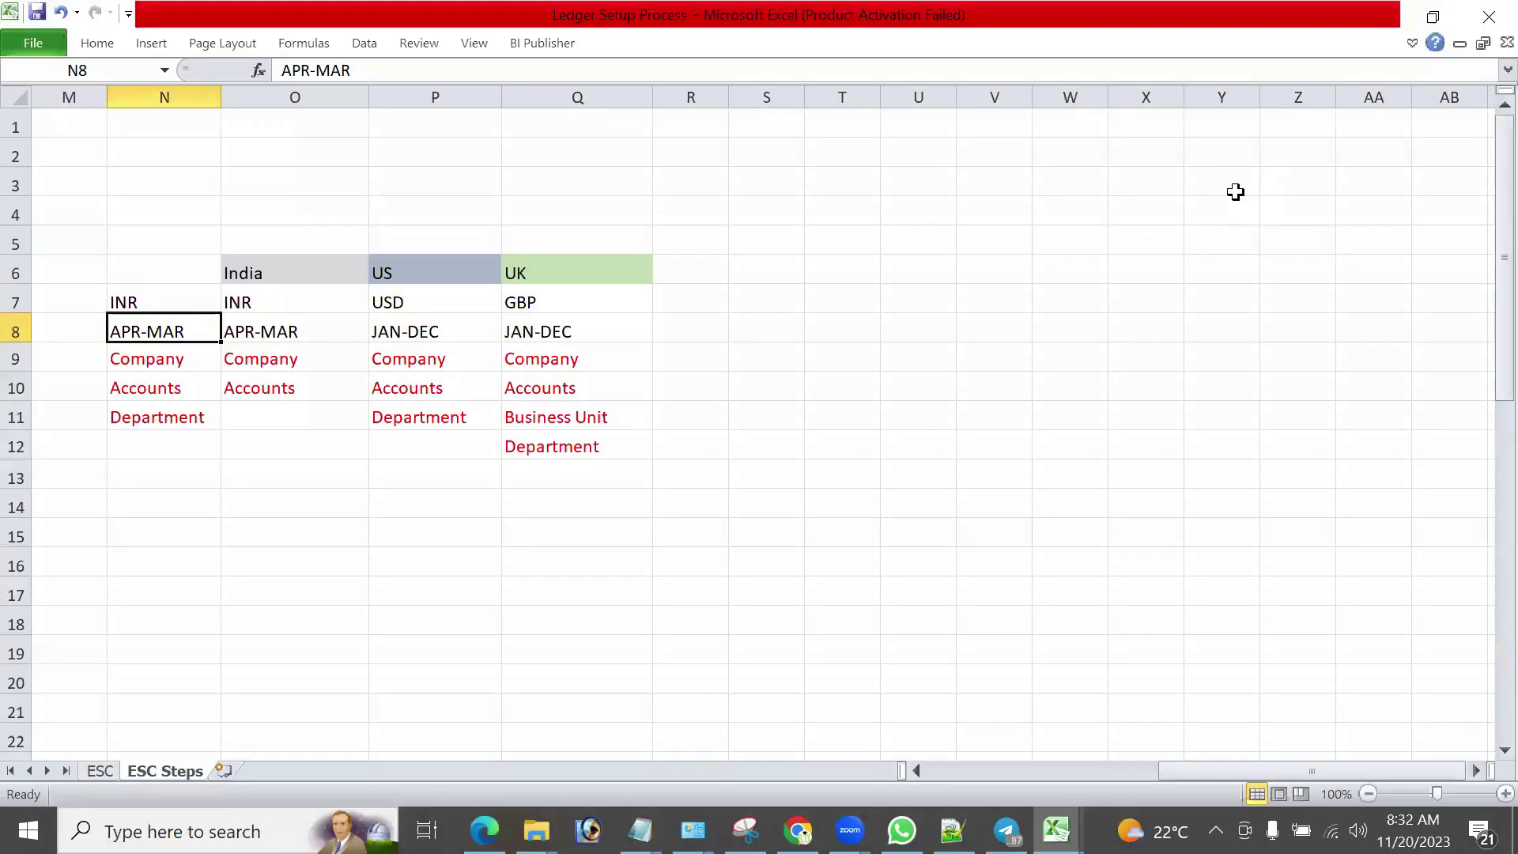
pyautogui.click(1044, 769)
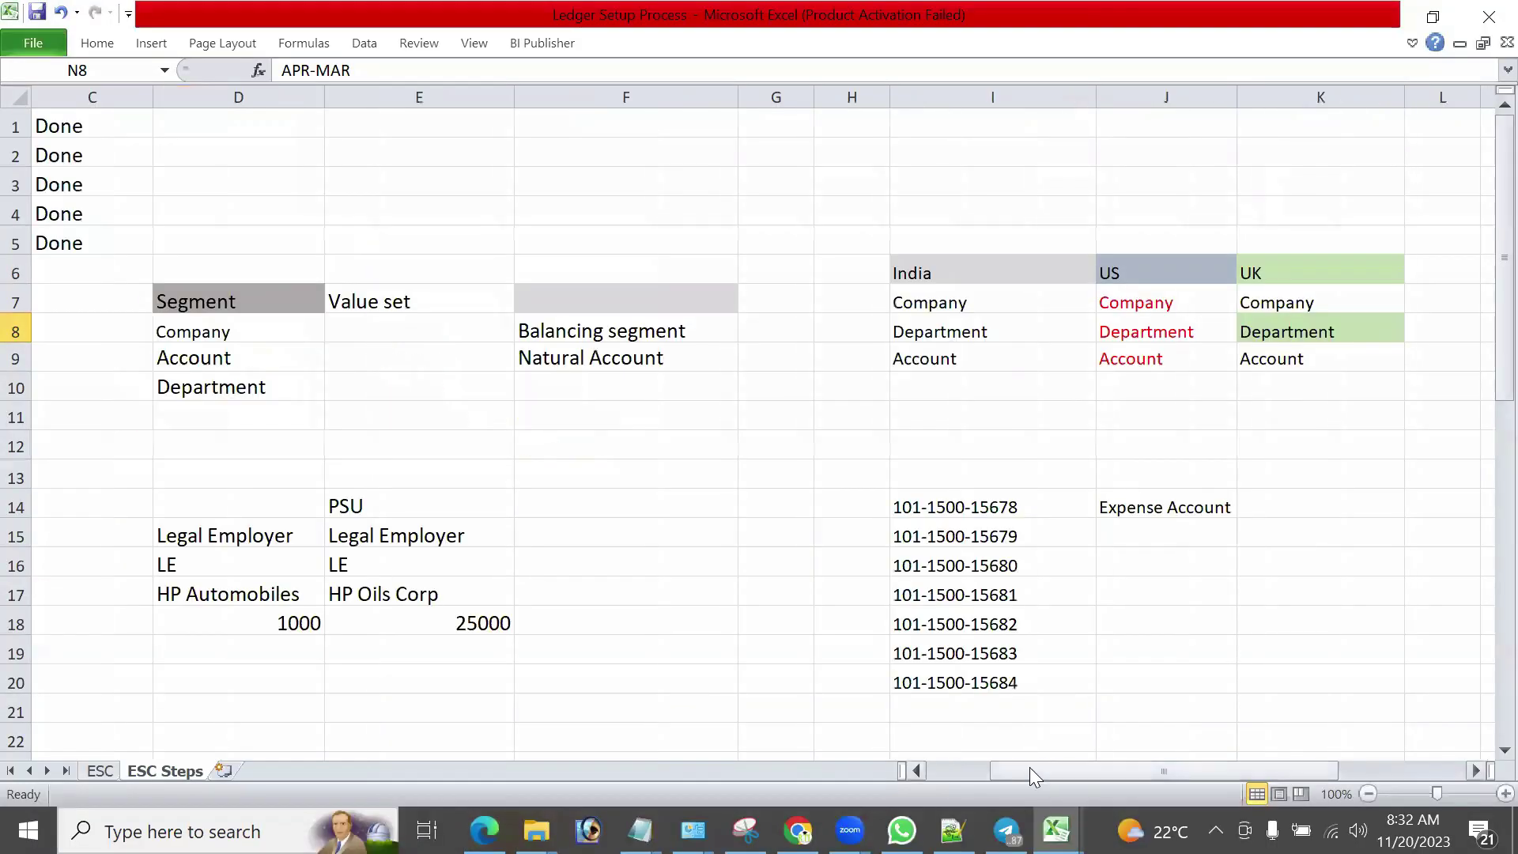
pyautogui.click(972, 770)
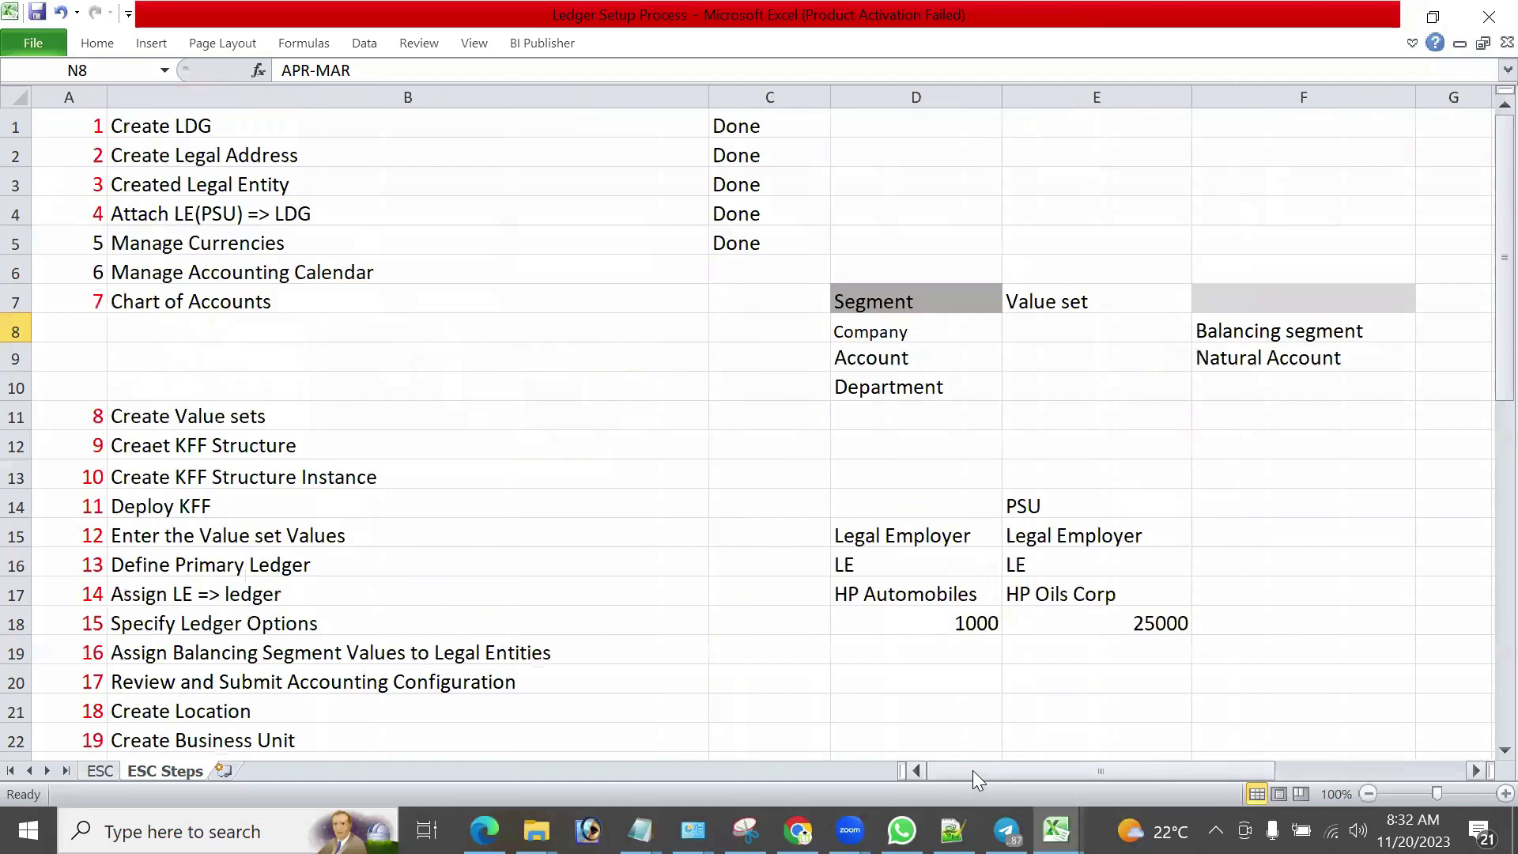
pyautogui.click(766, 274)
pyautogui.write('Done')
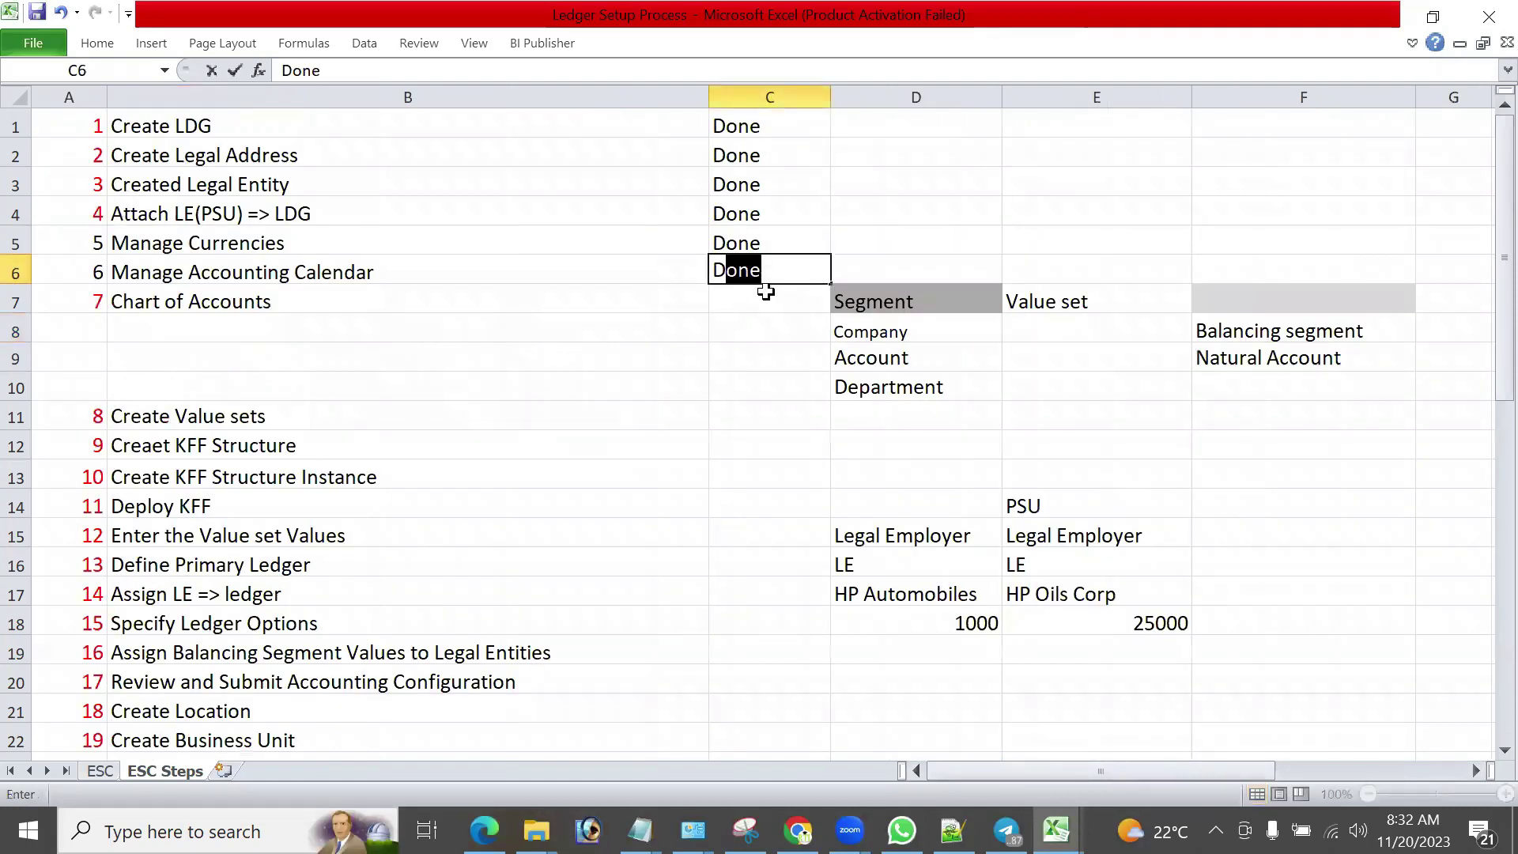
pyautogui.press('Return')
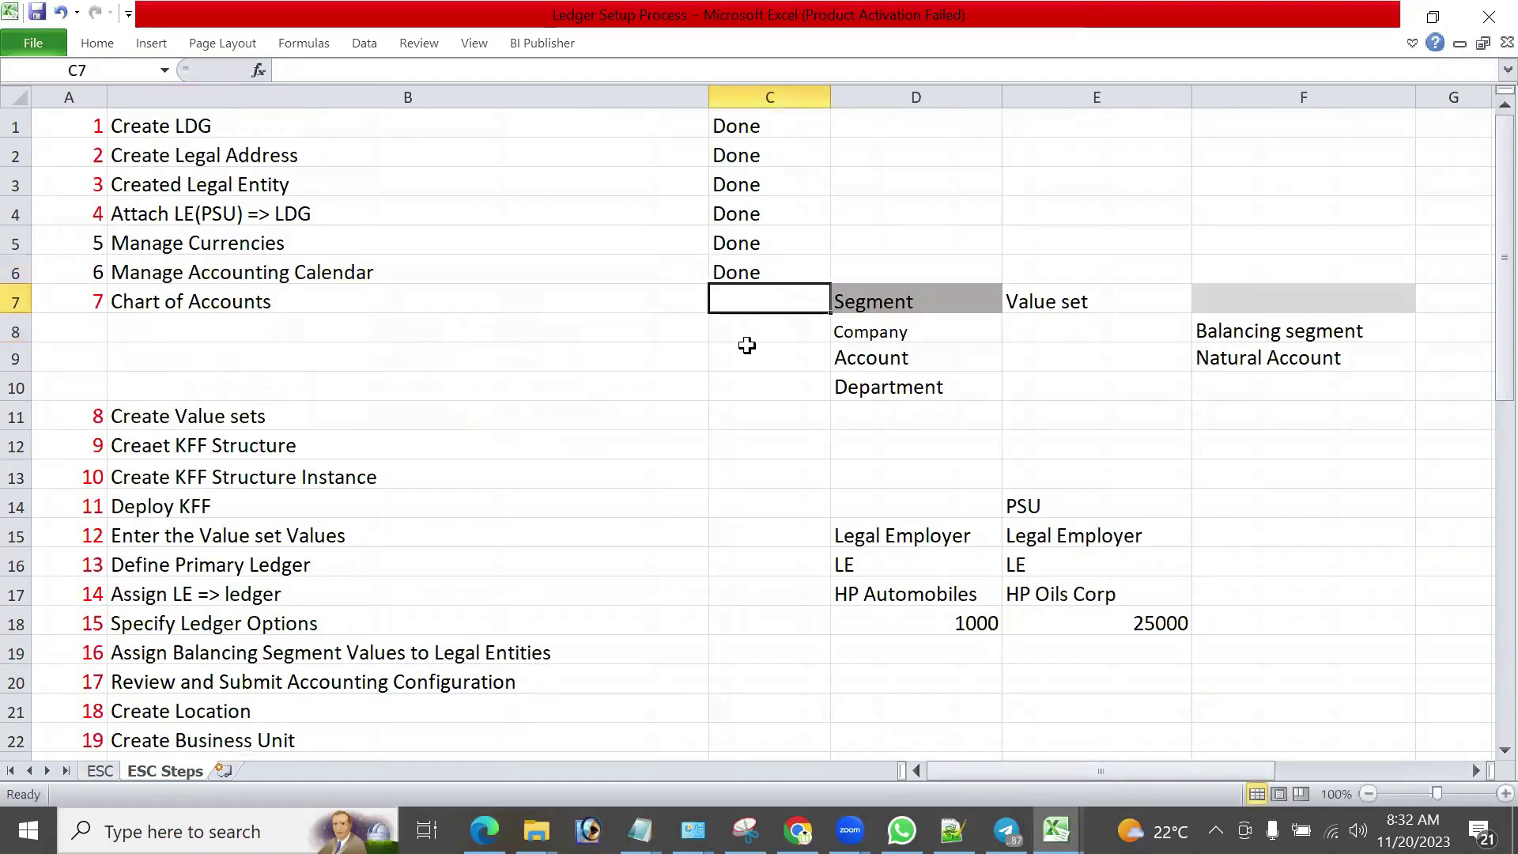
# Review the Done statuses in column C and select the Chart of Accounts status cell.
pyautogui.click(101, 45)
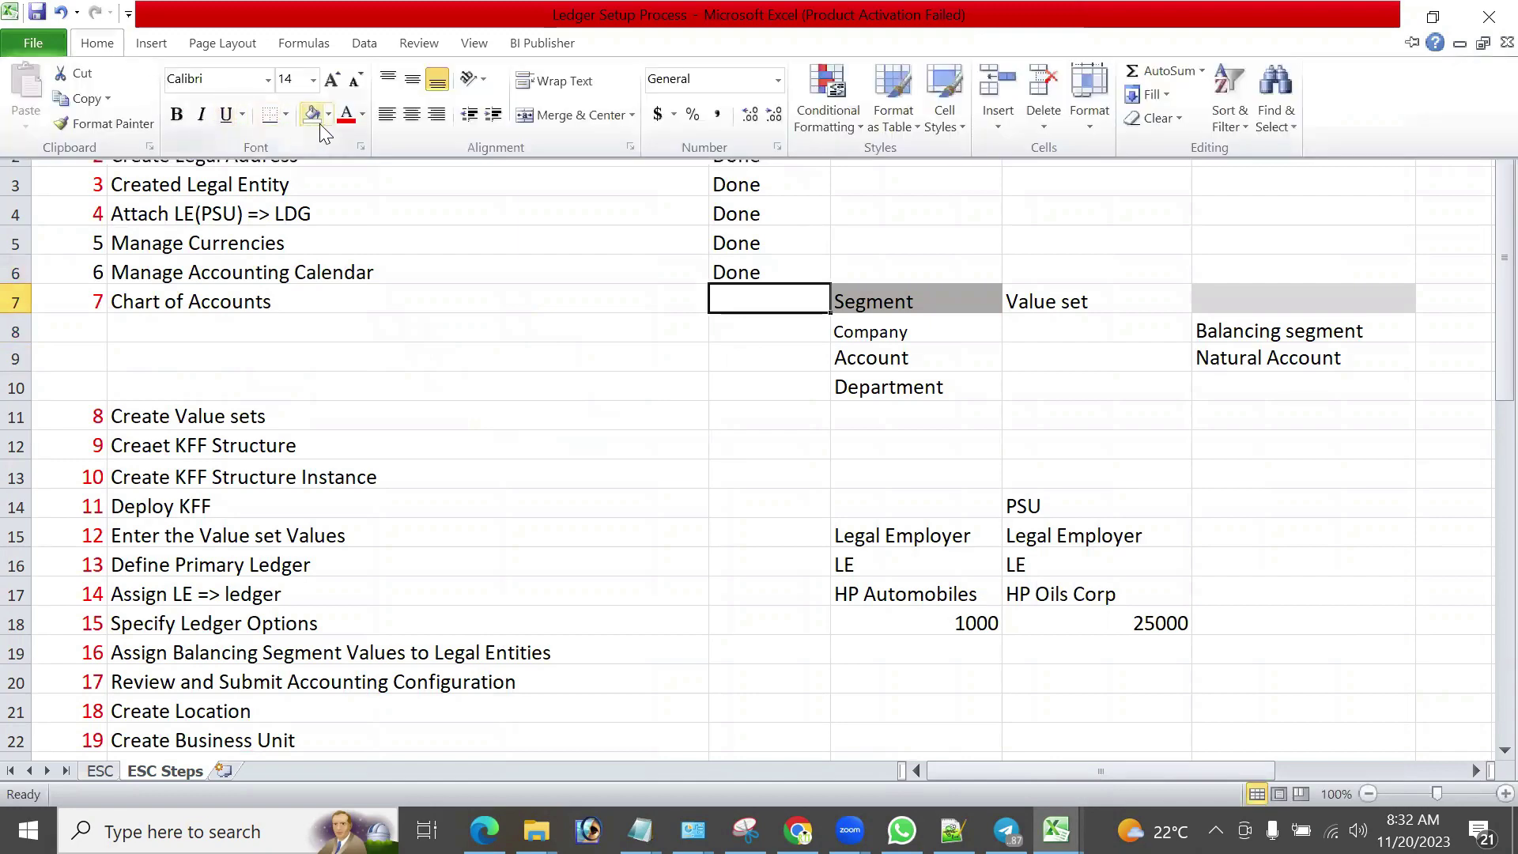
pyautogui.click(492, 319)
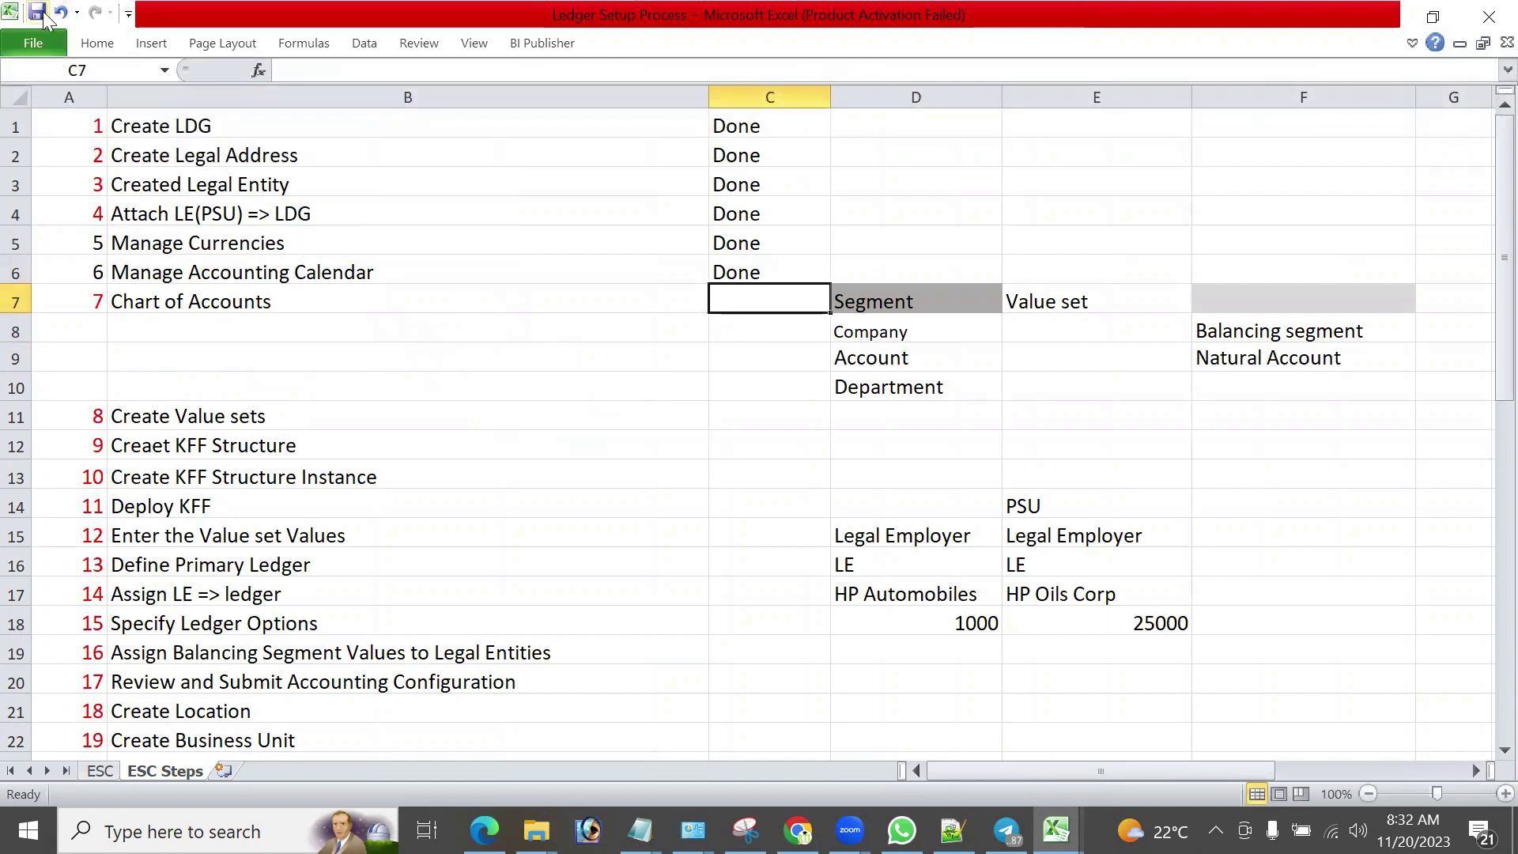
pyautogui.click(813, 241)
pyautogui.click(790, 274)
pyautogui.click(642, 294)
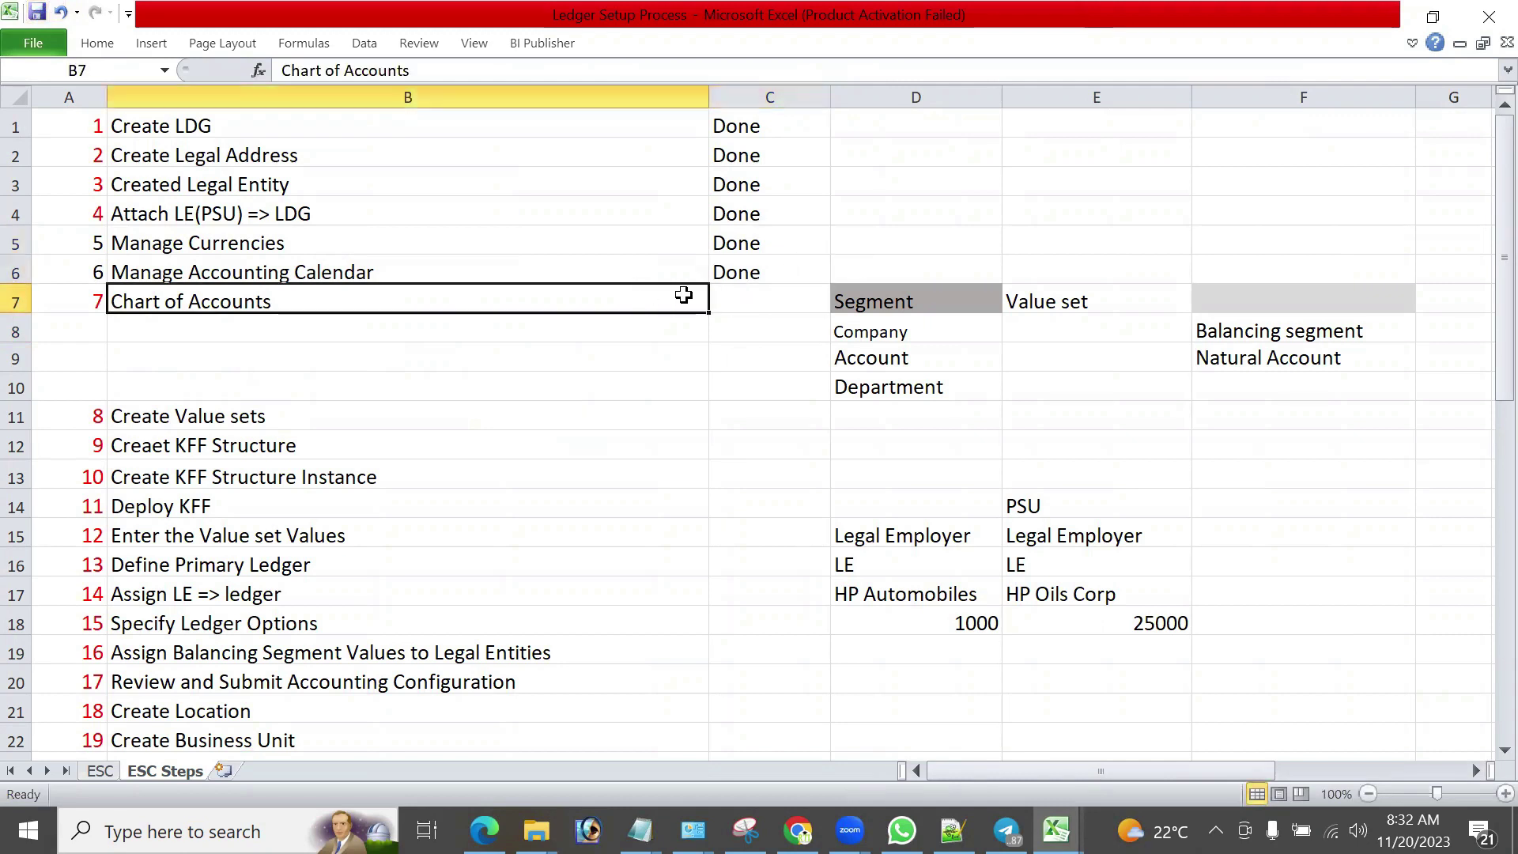
pyautogui.click(745, 297)
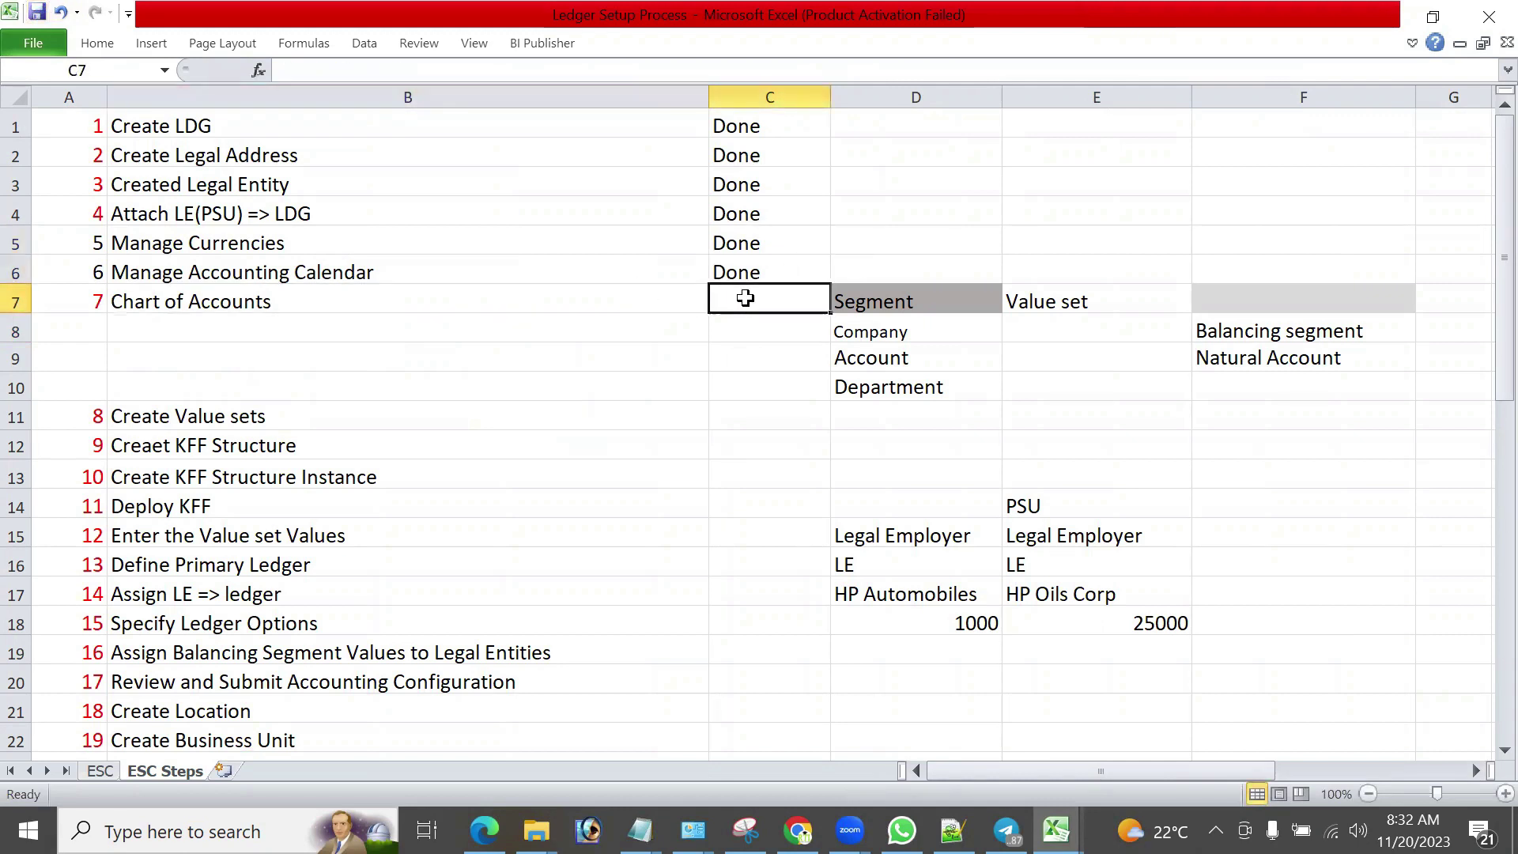